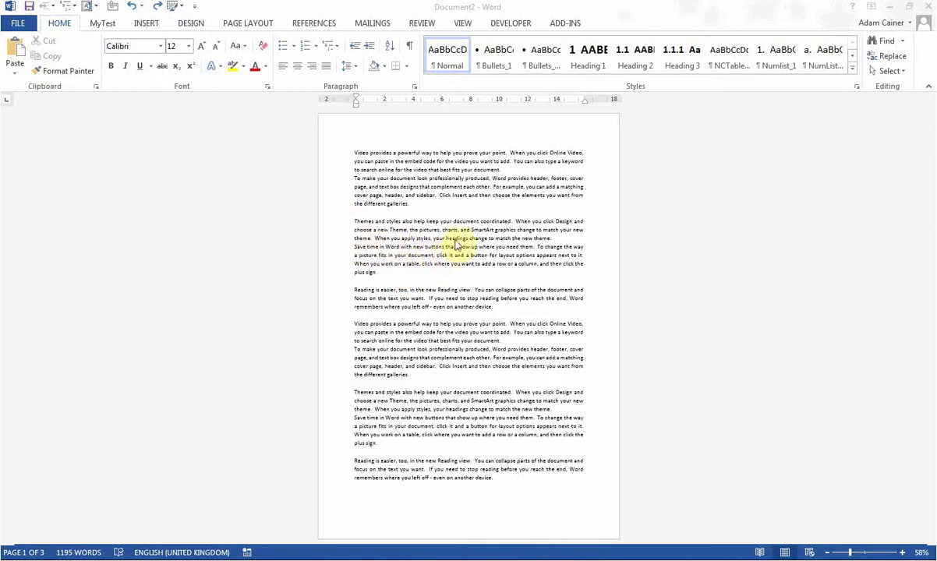
- Set the page orientation of the whole document to landscape and look through all its pages
left_click(245, 25)
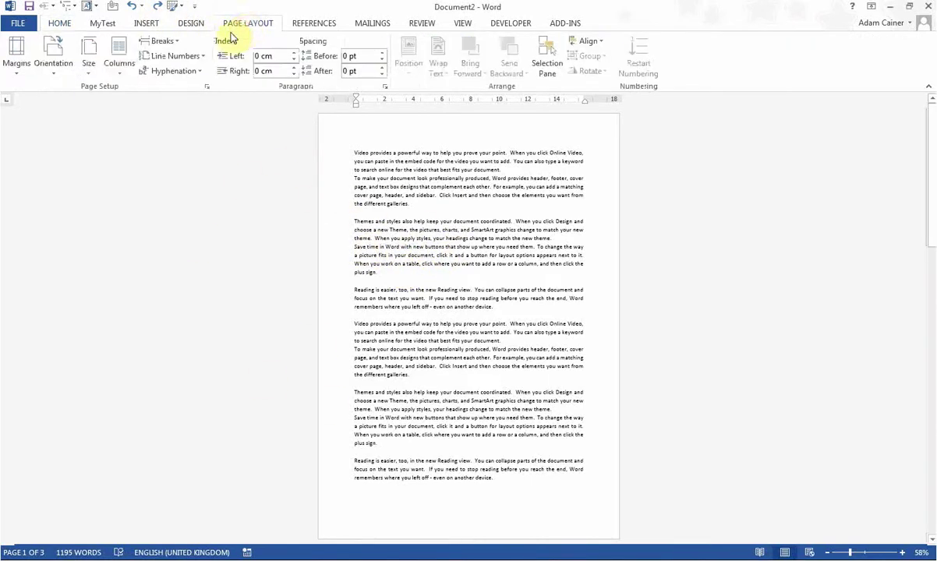
left_click(48, 57)
left_click(83, 121)
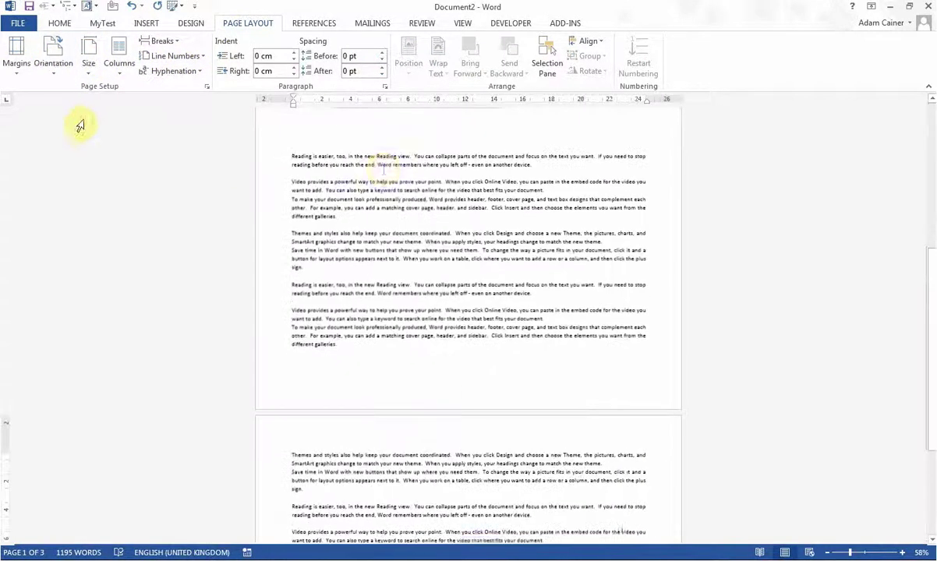
scroll(422, 170, "down", 5)
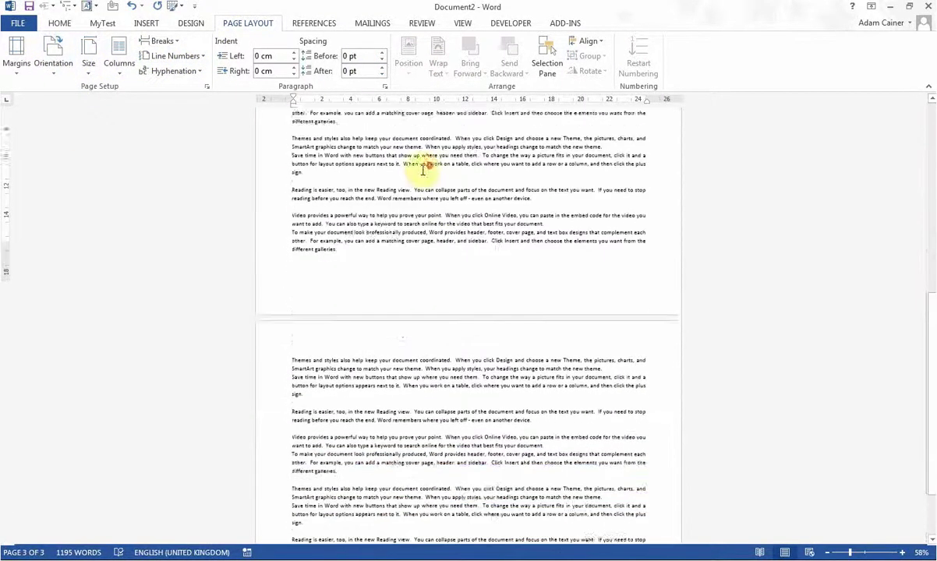
scroll(422, 169, "up", 14)
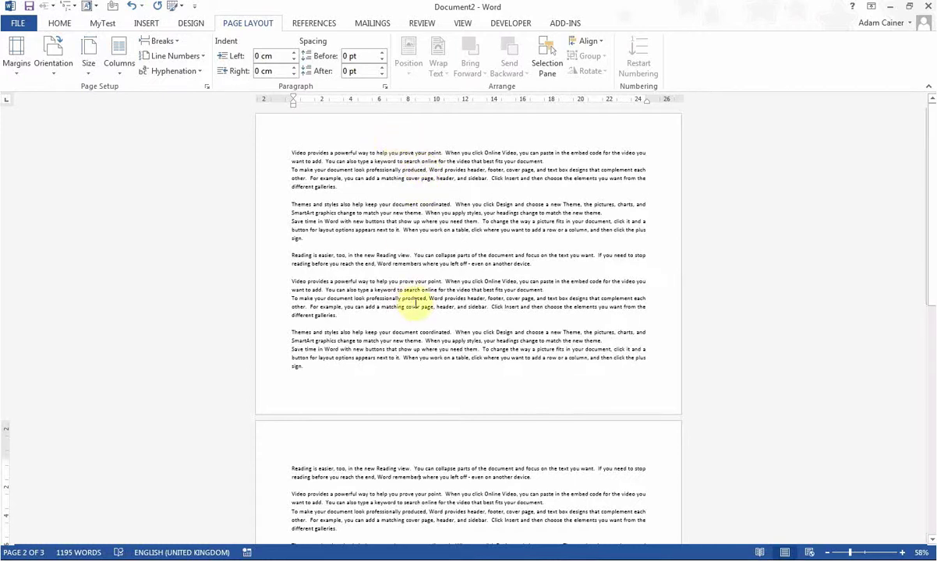
scroll(415, 302, "down", 4)
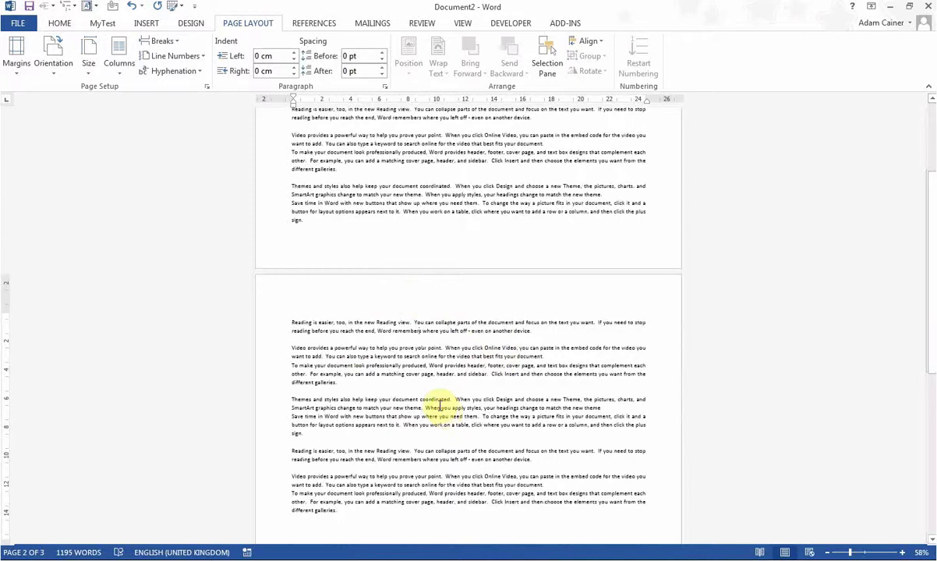
scroll(438, 404, "down", 10)
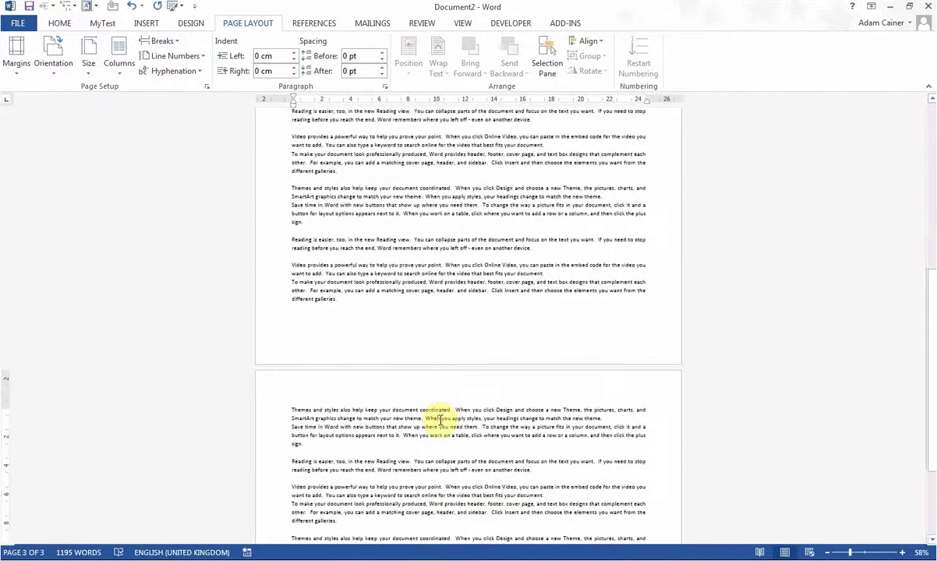
scroll(440, 419, "up", 10)
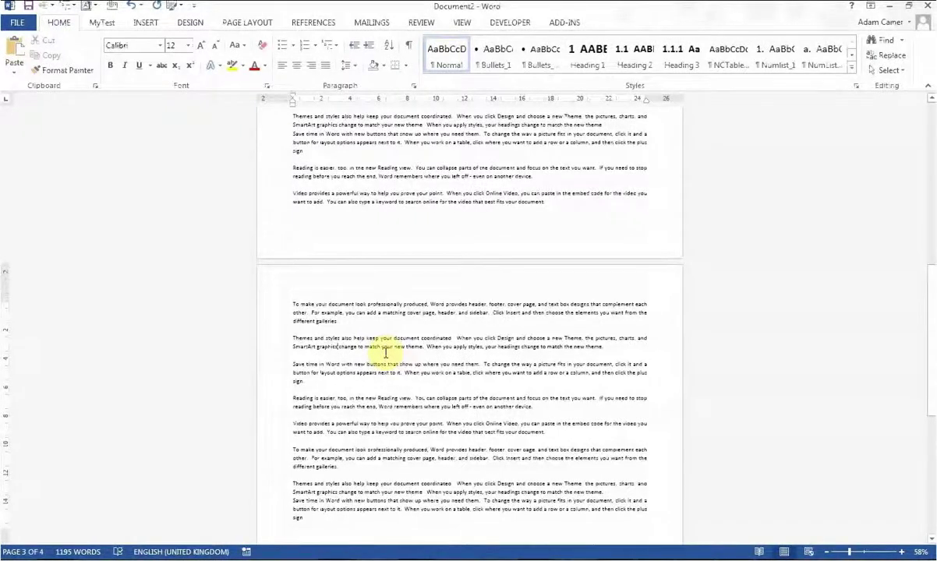
- Return to the start of the document and set the page orientation back to portrait
key("ctrl+Home")
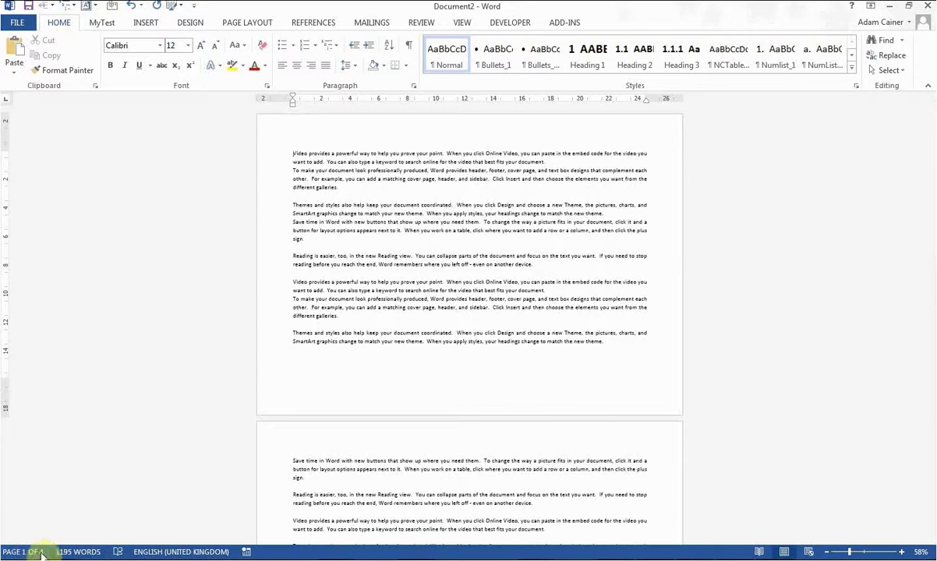
left_click(292, 154)
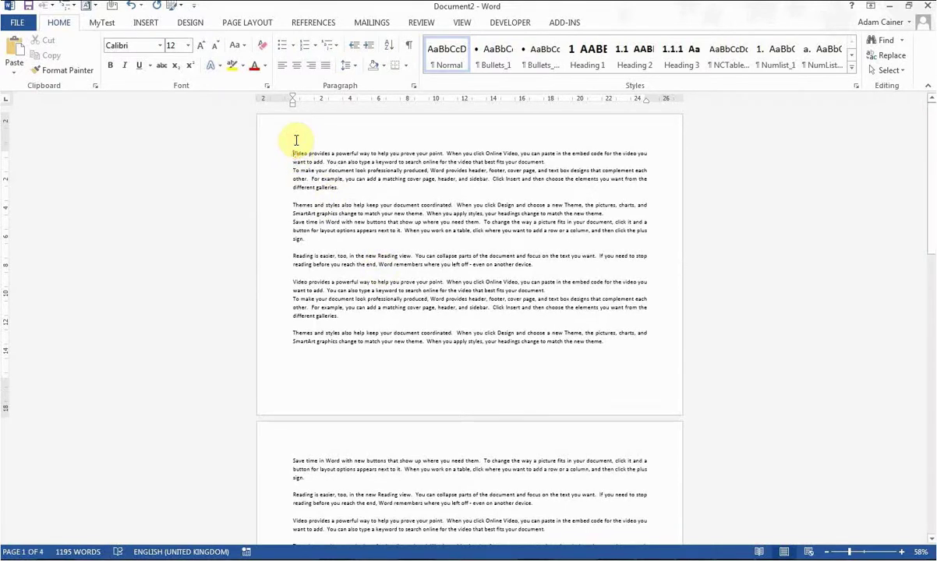
left_click(239, 23)
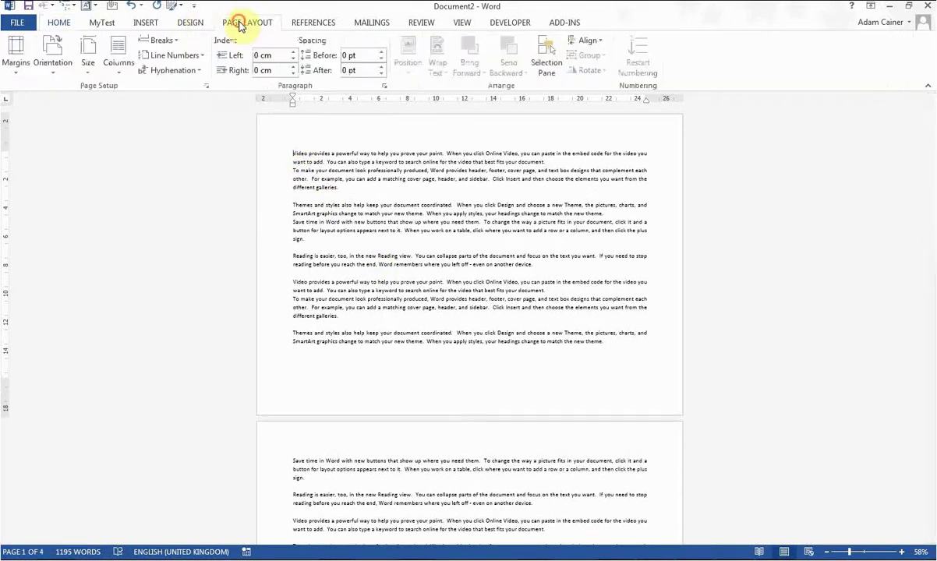
left_click(55, 69)
left_click(58, 97)
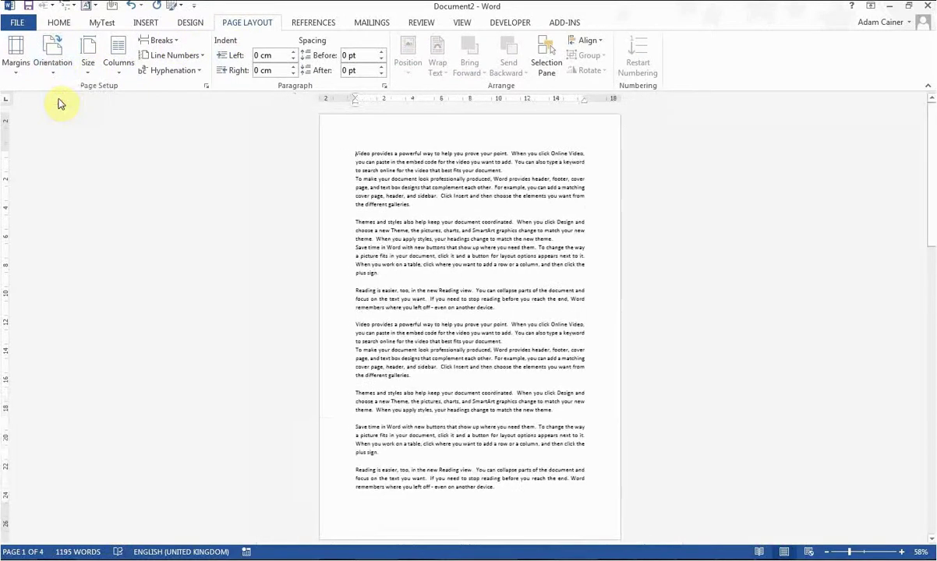
- Insert a Next Page section break at the blank line above the last paragraph of page 1 and show formatting marks
left_click(369, 459)
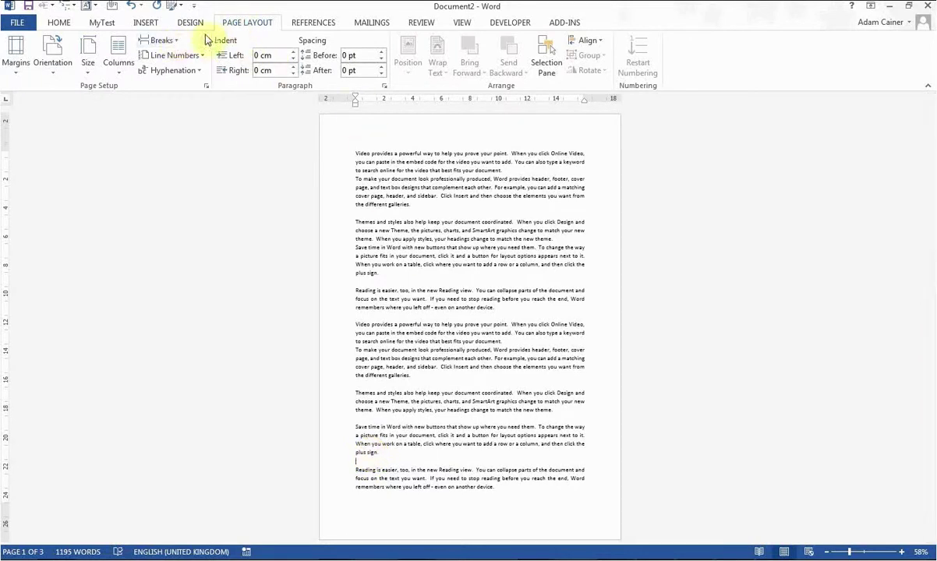
left_click(176, 43)
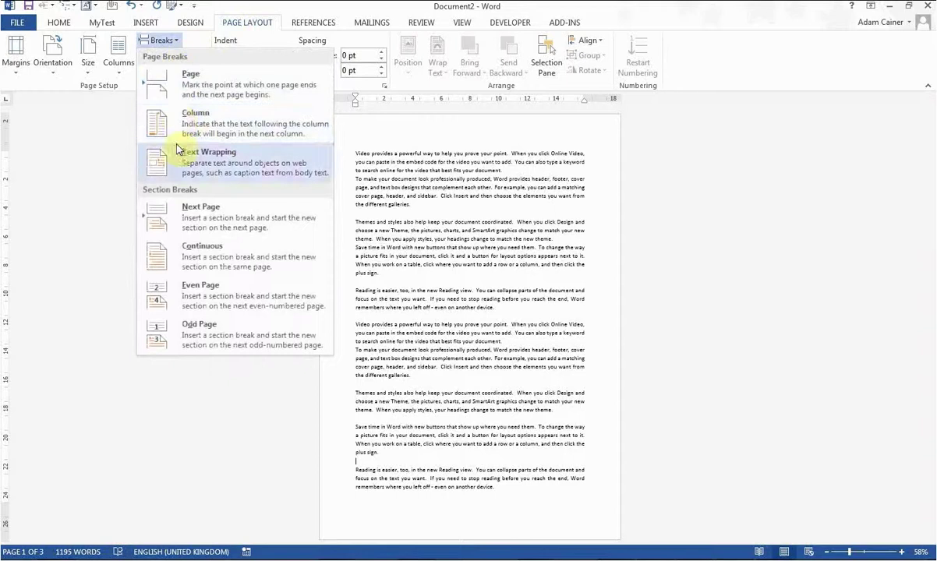
left_click(207, 214)
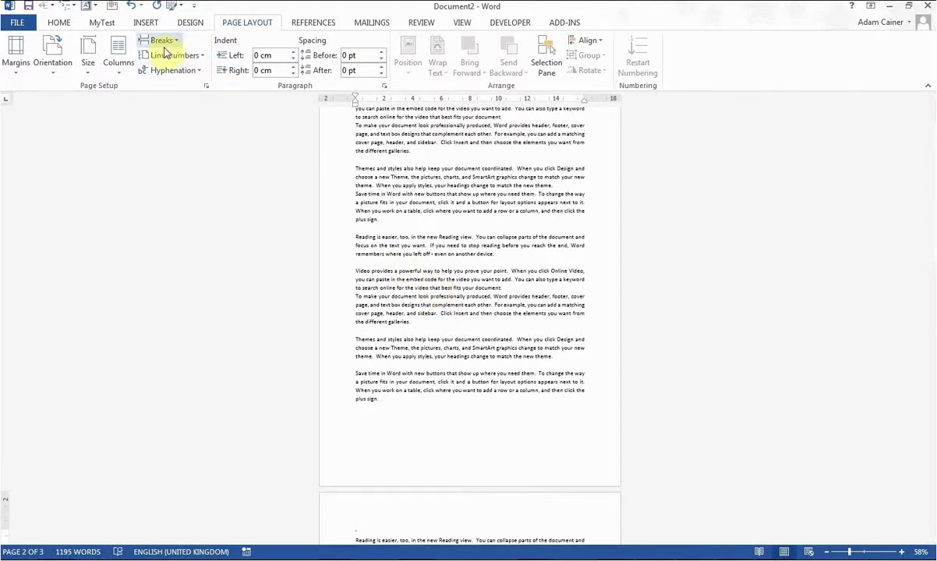
left_click(59, 22)
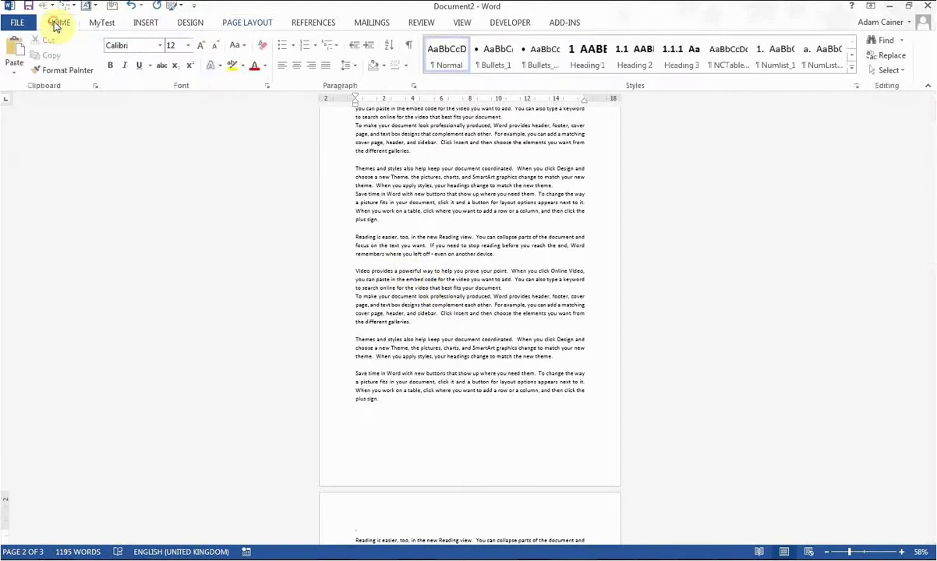
left_click(408, 44)
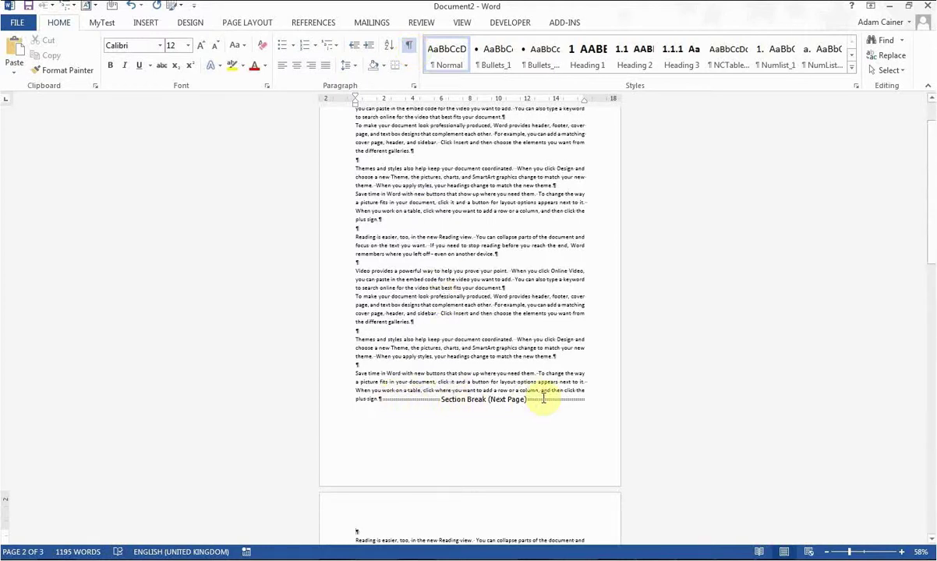
- Insert a manual page break on the blank line above the last paragraph of page 1 and remove it again
left_click(388, 360)
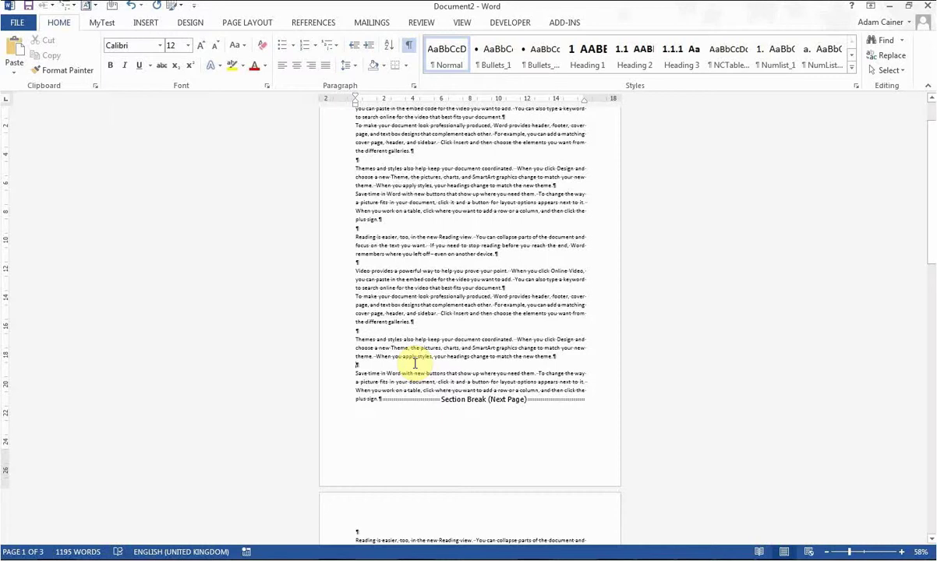
key("ctrl+Return")
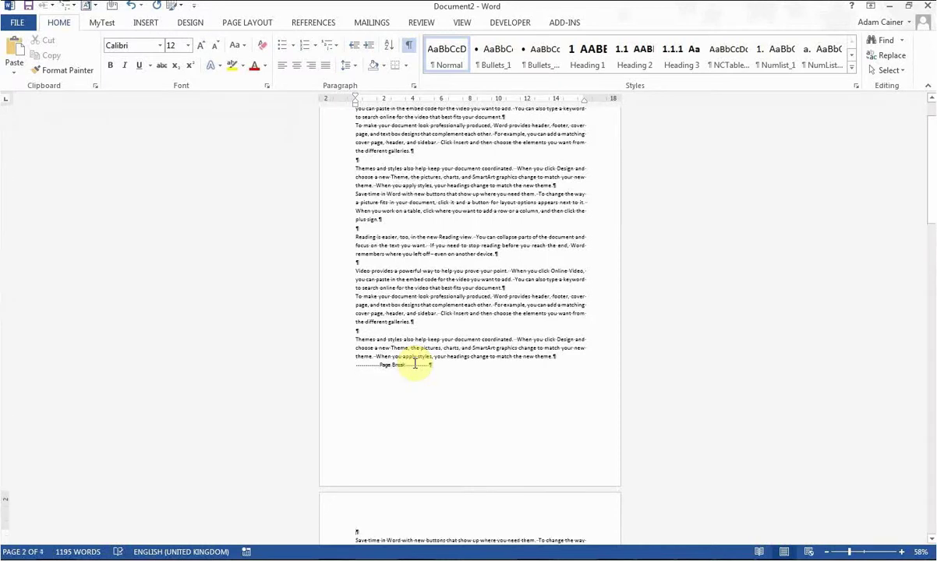
key("Delete")
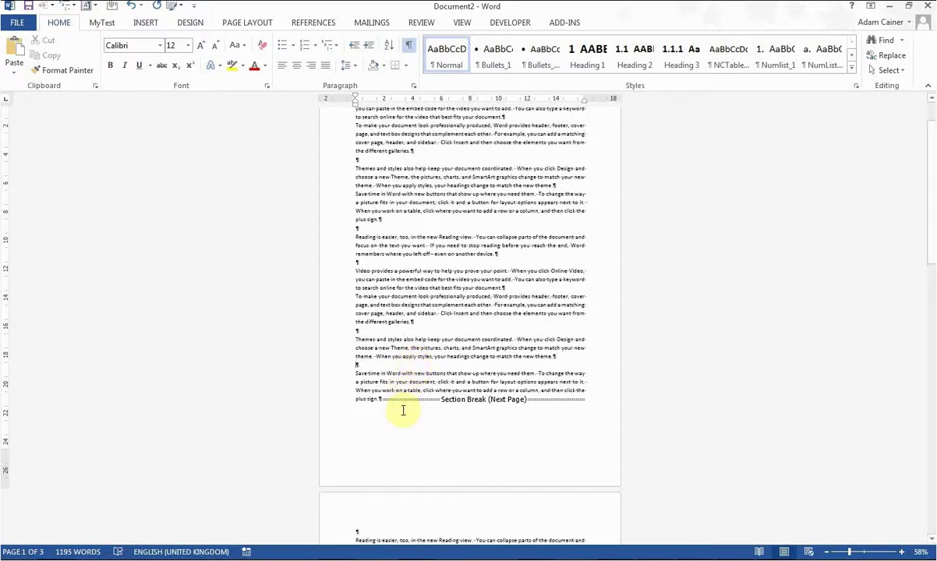
- Delete the empty paragraph at the start of page 2, above "Reading is easier"
scroll(403, 411, "down", 5)
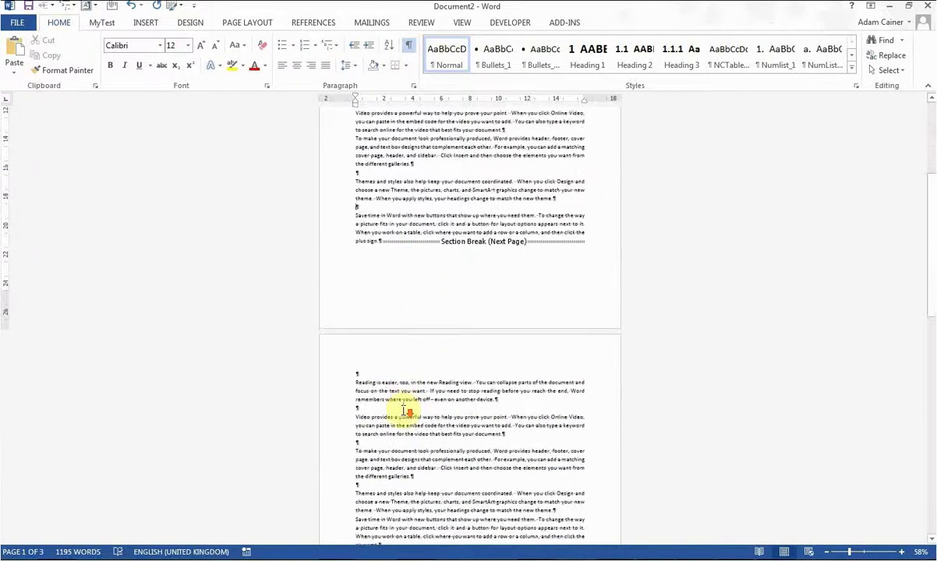
left_click(384, 380)
left_click(357, 372)
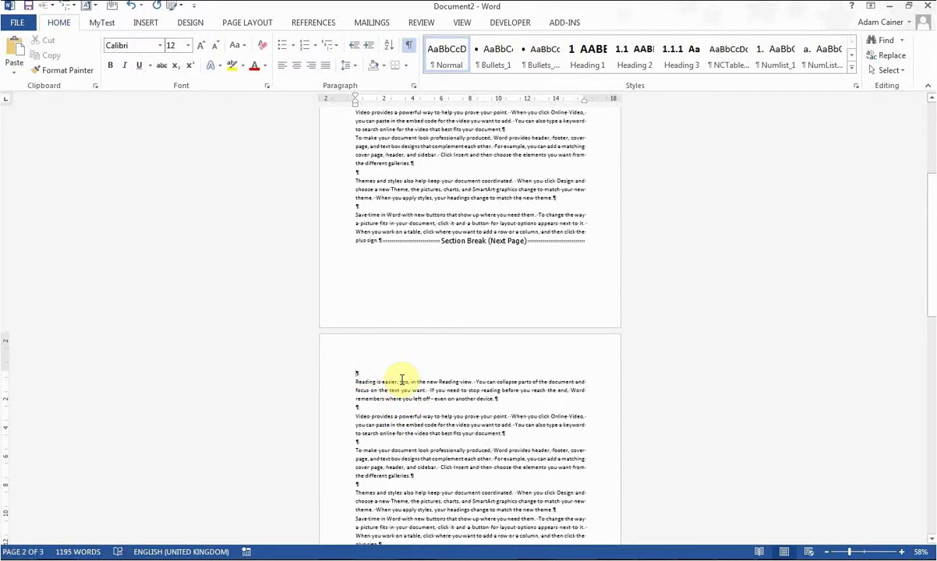
key("Delete")
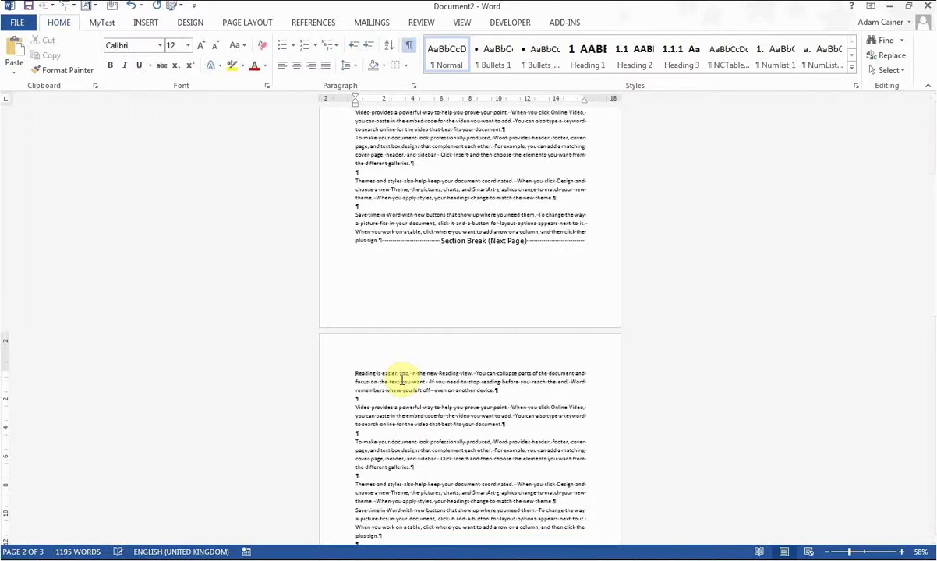
- Set the orientation of the section starting on page 2 to landscape
left_click(238, 23)
left_click(54, 68)
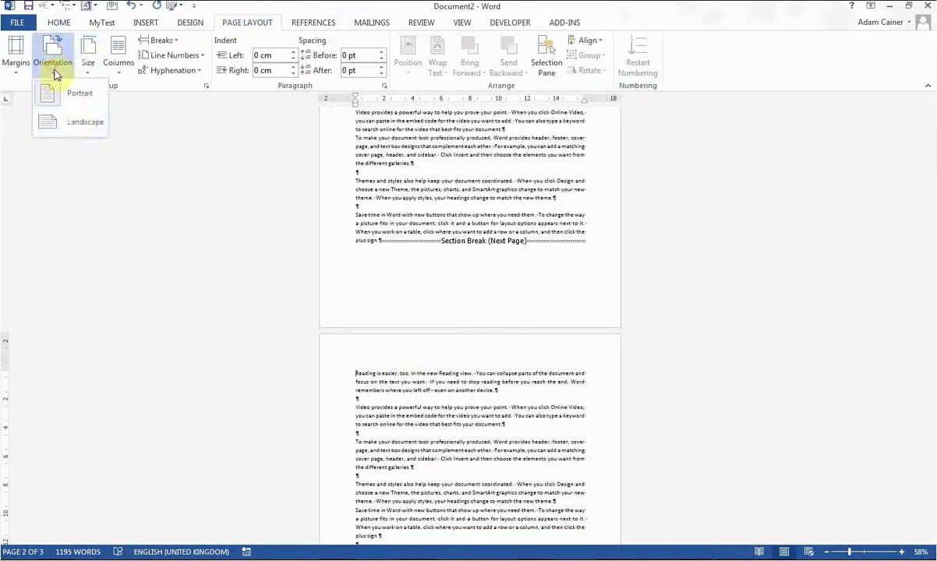
left_click(76, 122)
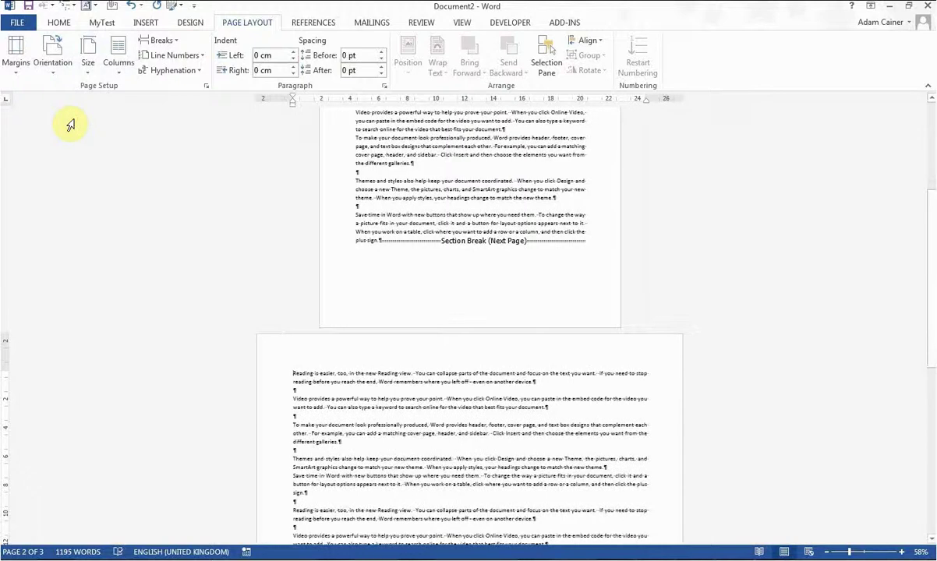
- Insert a Next Page section break at the blank line after the last paragraph of page 2
scroll(409, 456, "down", 4)
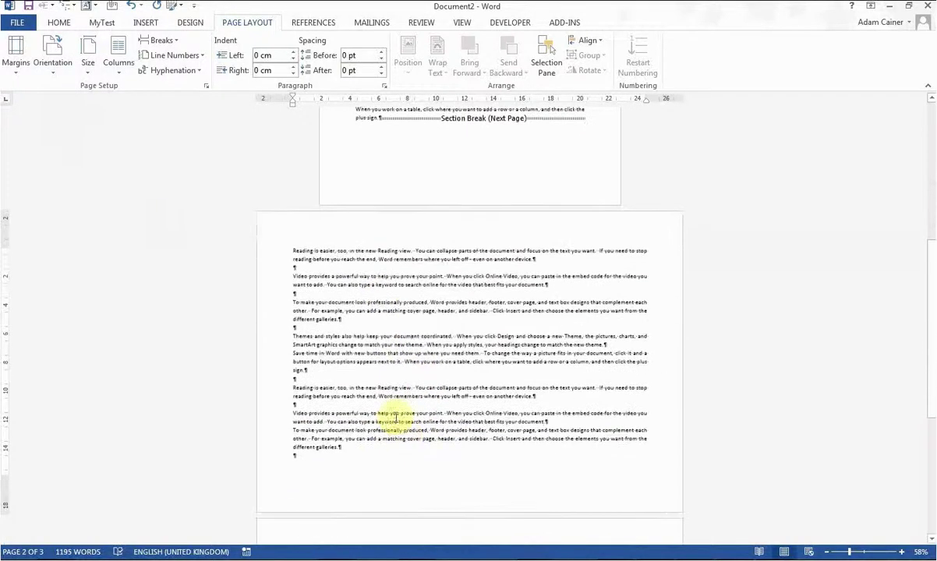
left_click(310, 456)
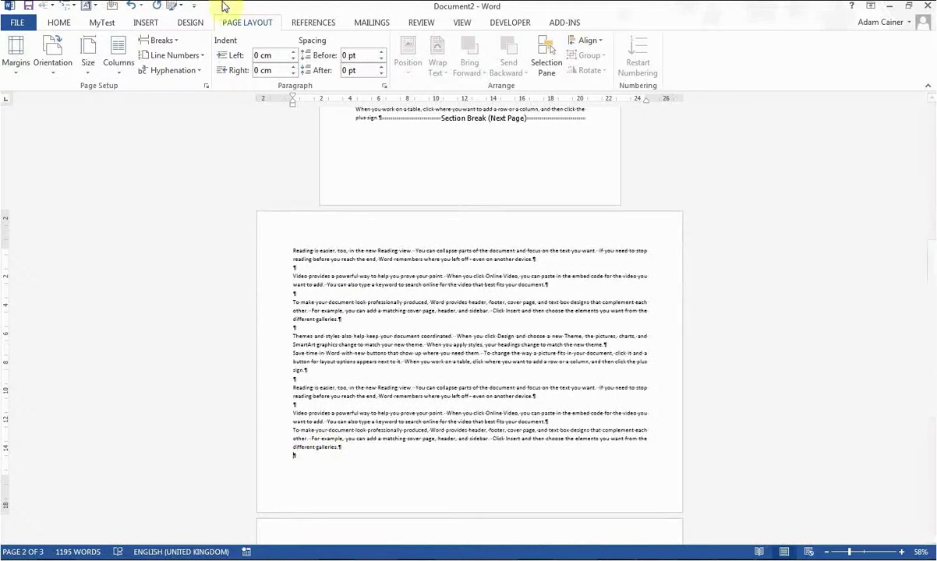
left_click(173, 39)
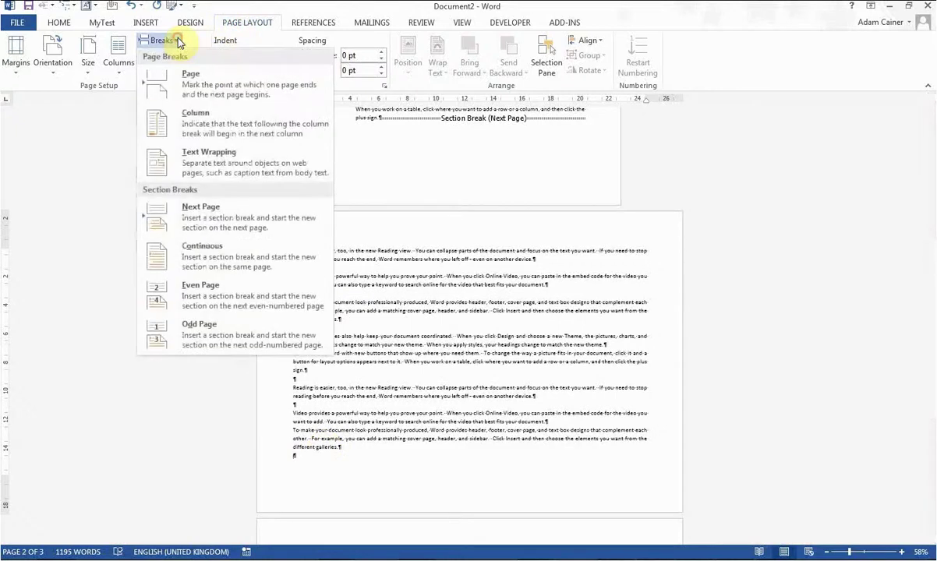
left_click(195, 209)
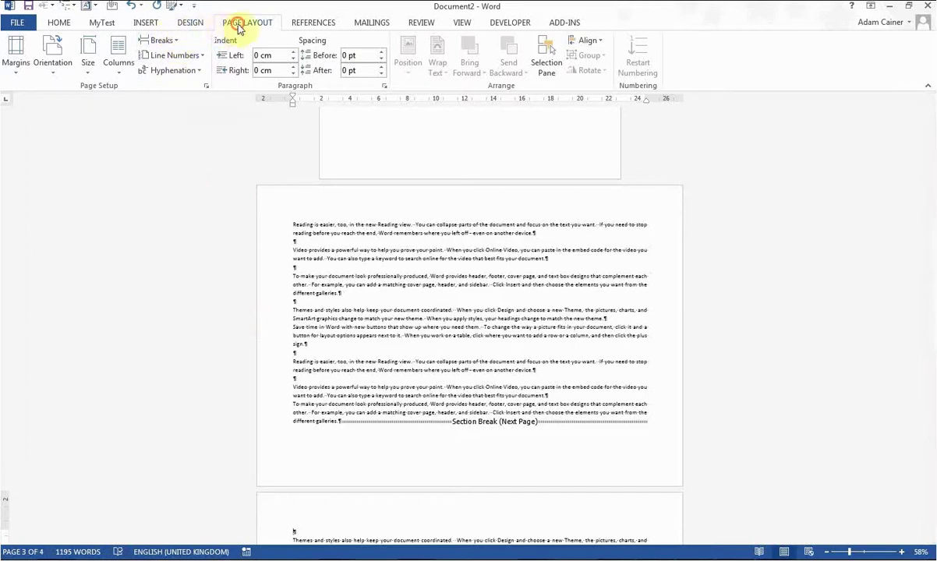
- Set the orientation of the section after the second section break to portrait
left_click(56, 67)
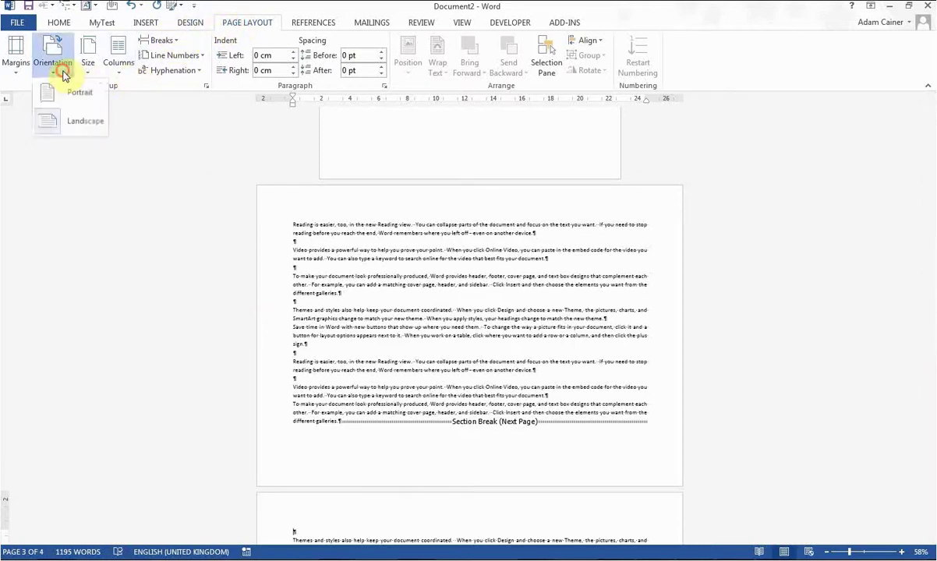
left_click(77, 97)
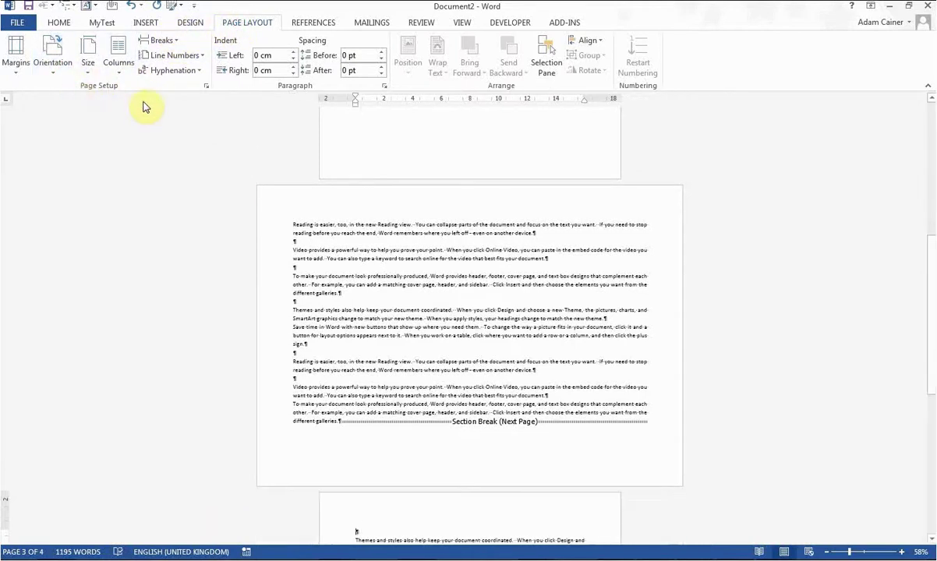
- Look through the three pages to check the orientation of each section and the position of the section breaks
scroll(475, 343, "down", 1)
scroll(462, 312, "down", 5)
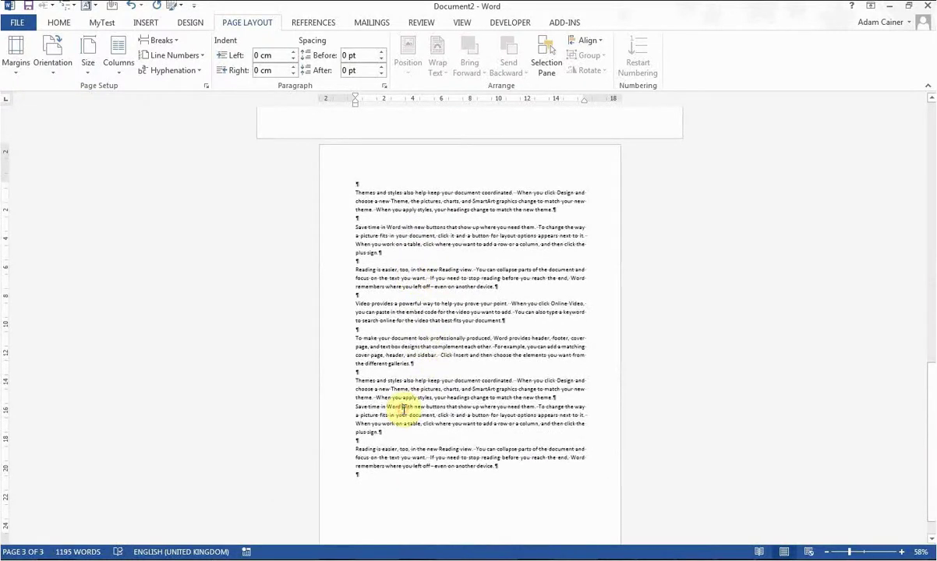
scroll(402, 410, "up", 7)
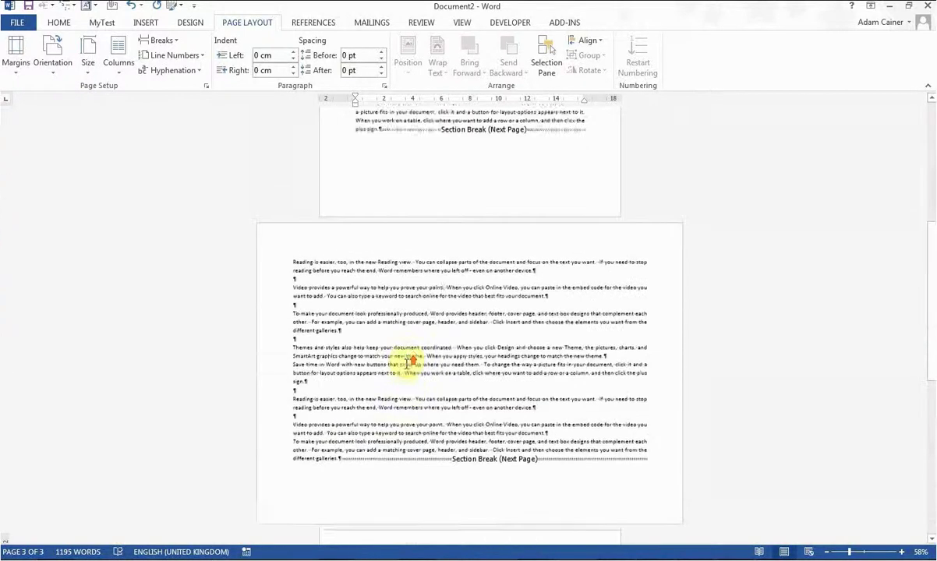
left_click(409, 365)
scroll(407, 359, "up", 4)
scroll(407, 355, "up", 3)
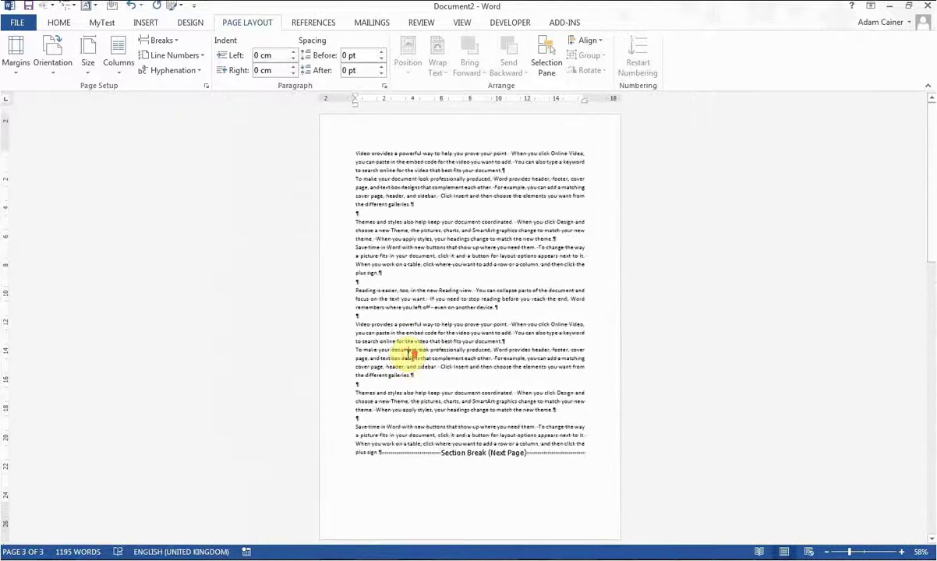
scroll(407, 355, "down", 3)
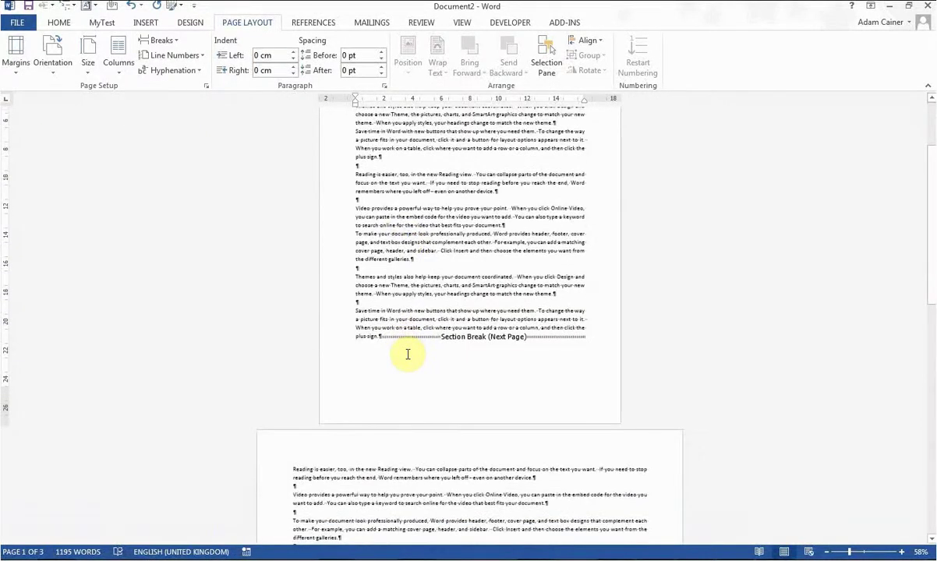
scroll(406, 337, "down", 2)
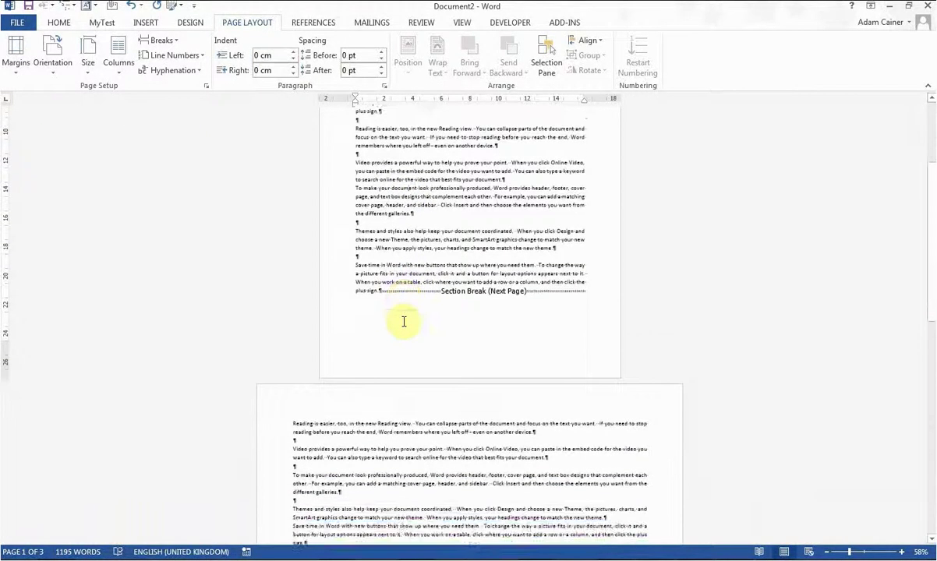
- Place the cursor on the landscape page 2 and turn on the Section indicator in the status bar
scroll(405, 321, "down", 5)
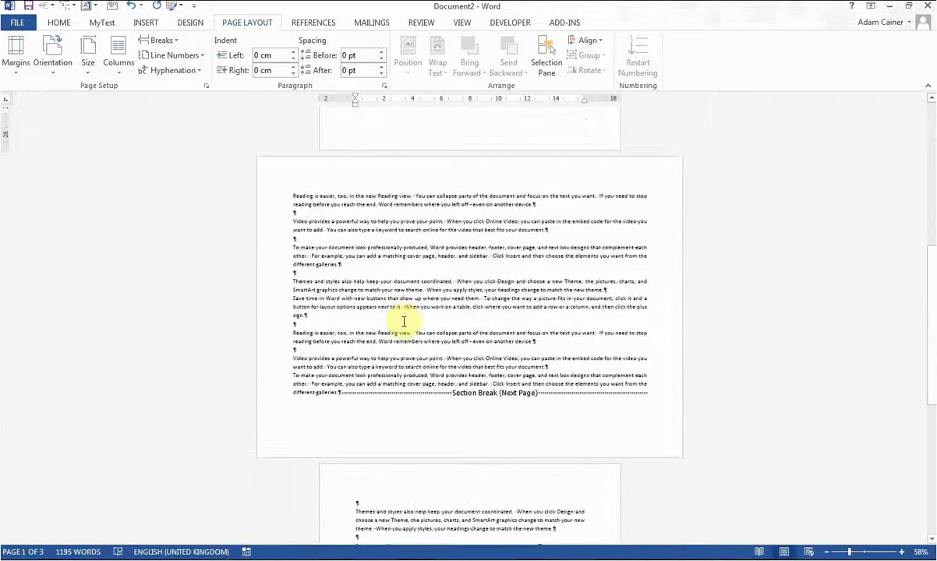
left_click(394, 326)
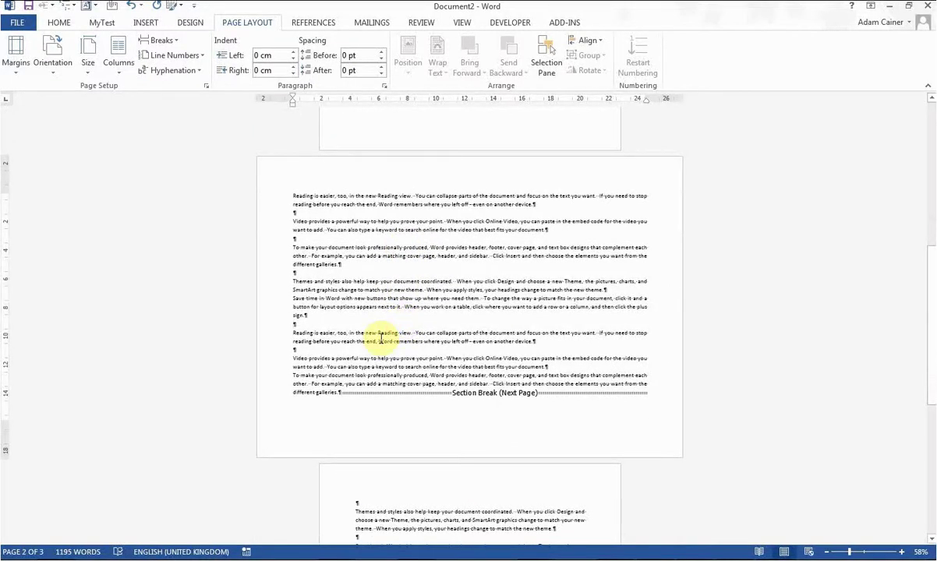
right_click(273, 554)
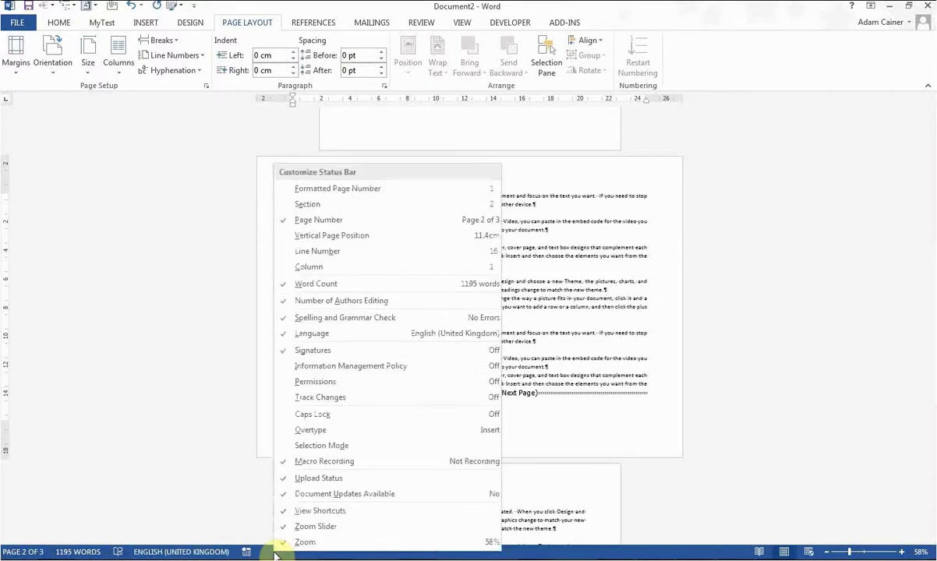
left_click(308, 205)
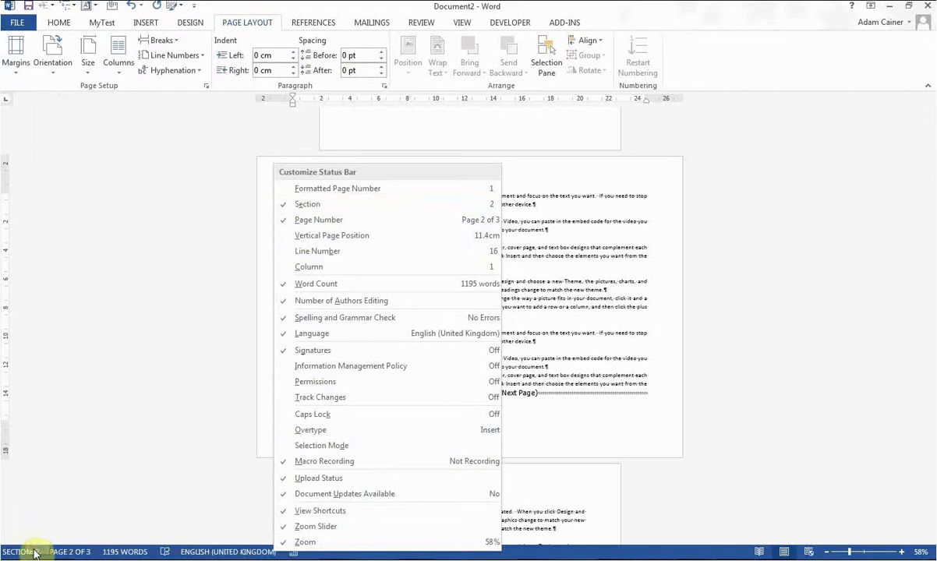
left_click(626, 365)
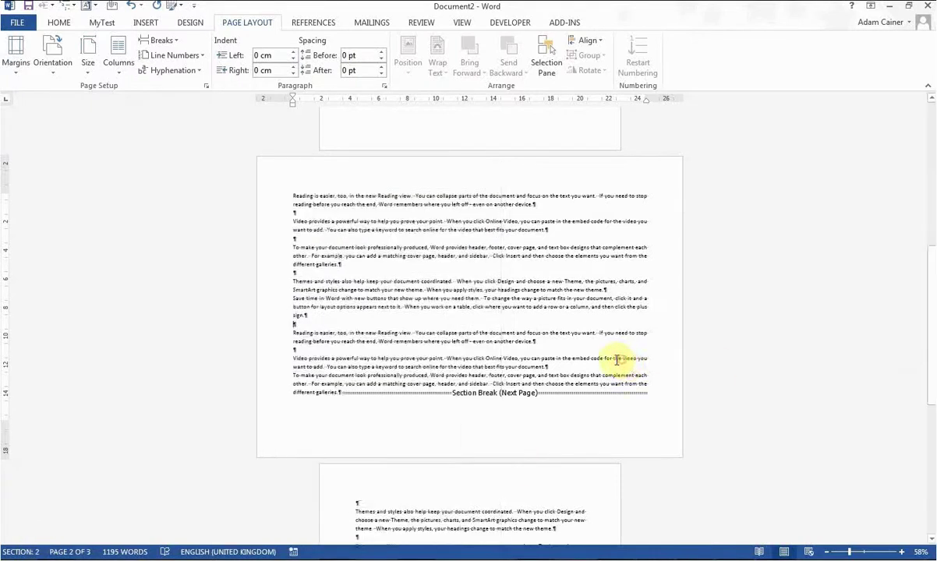
- Check which section number the status bar gives for each of the three pages
scroll(600, 390, "down", 3)
left_click(426, 415)
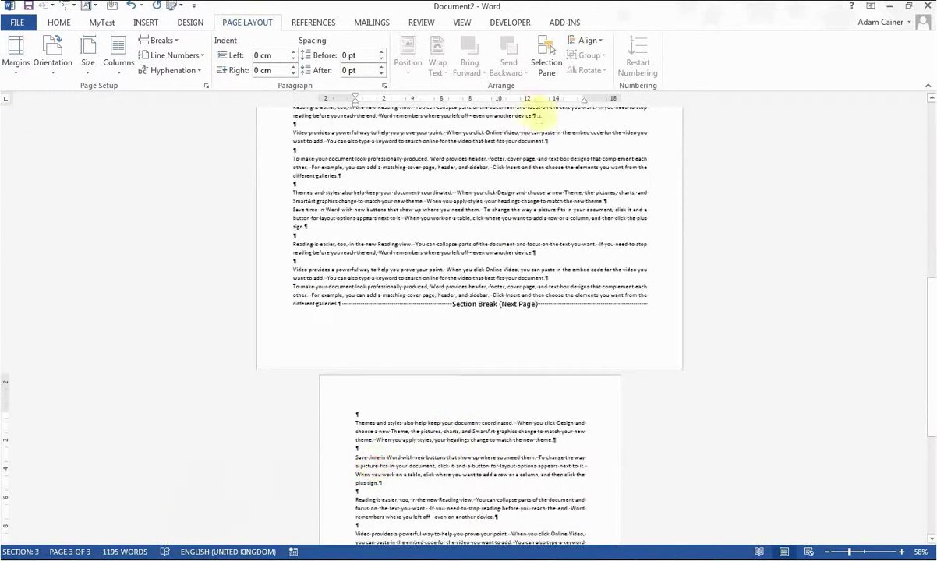
scroll(527, 134, "up", 6)
scroll(537, 137, "up", 9)
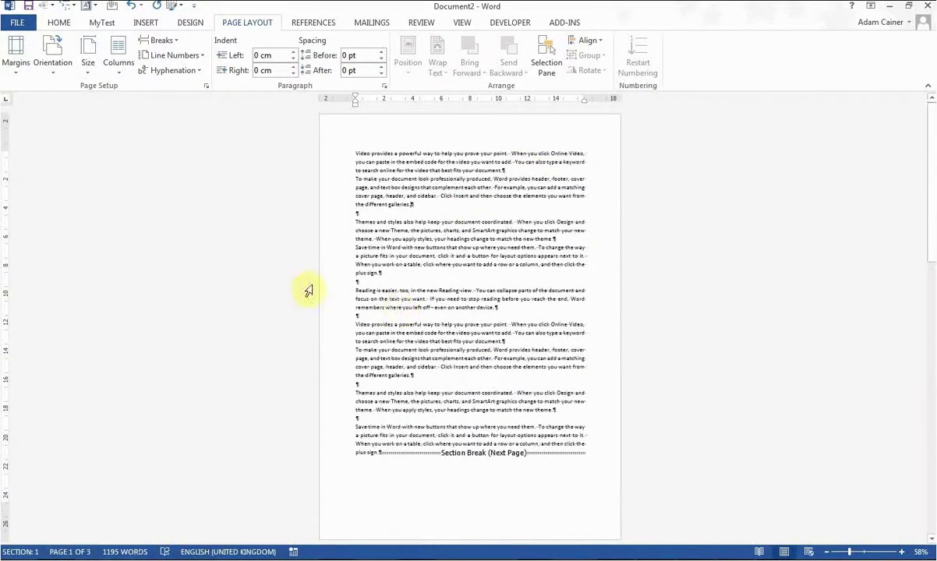
scroll(410, 277, "down", 2)
scroll(410, 277, "down", 12)
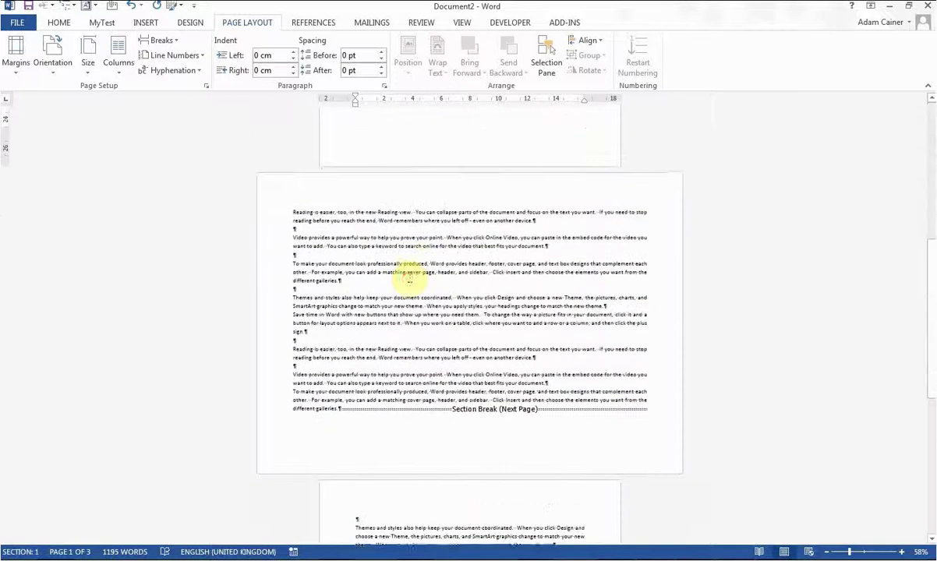
scroll(410, 277, "down", 3)
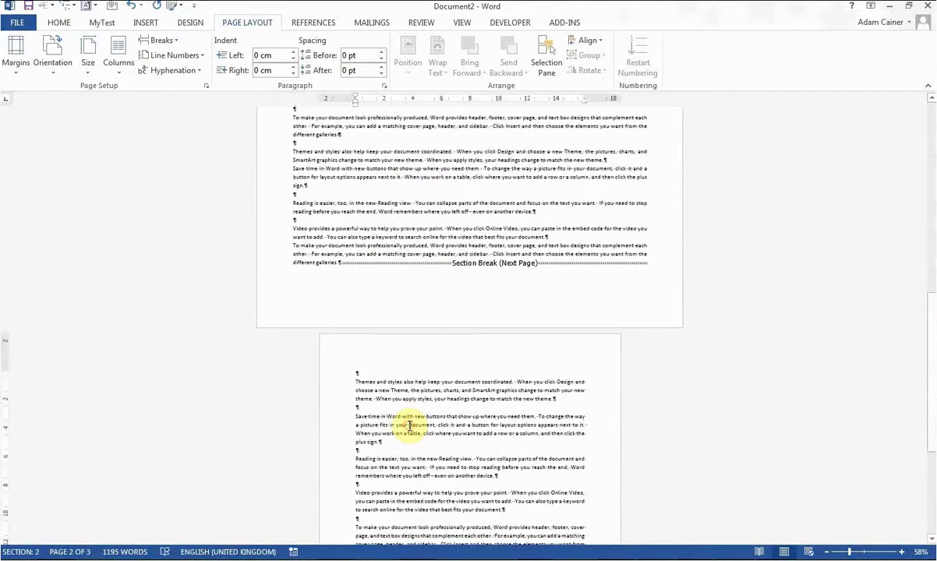
left_click(403, 427)
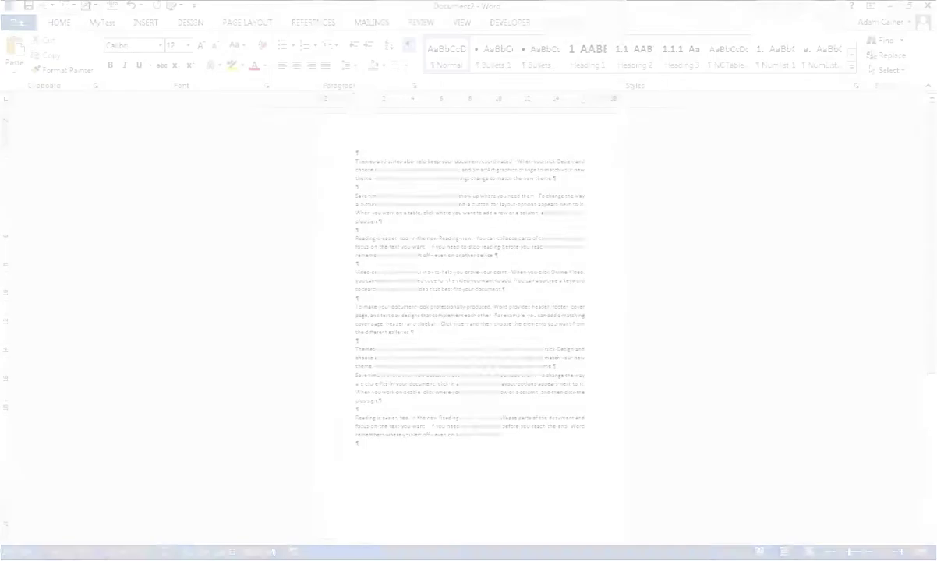
- Fill the section 1 header on page 1 with the tab-separated texts Left, Middle and Right
left_click(481, 376)
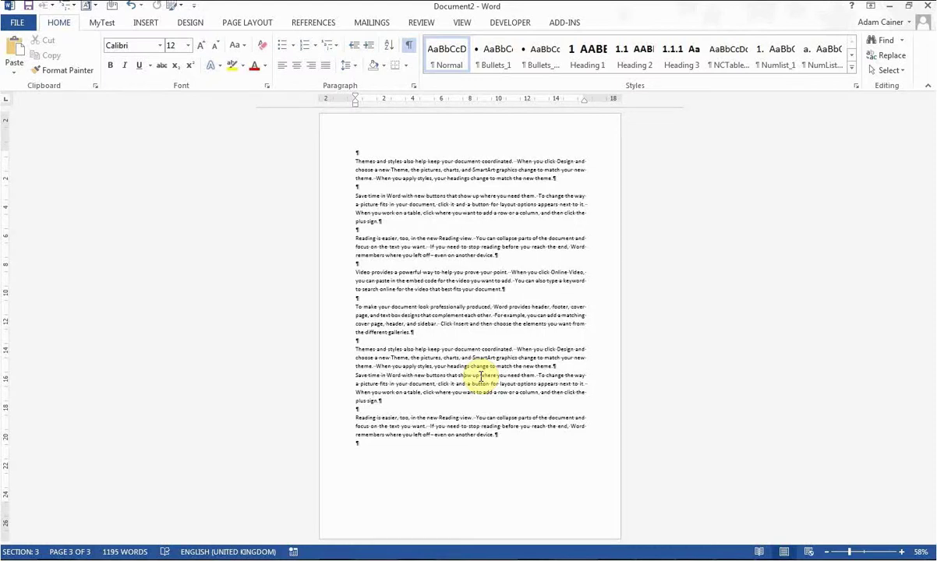
scroll(481, 376, "up", 2)
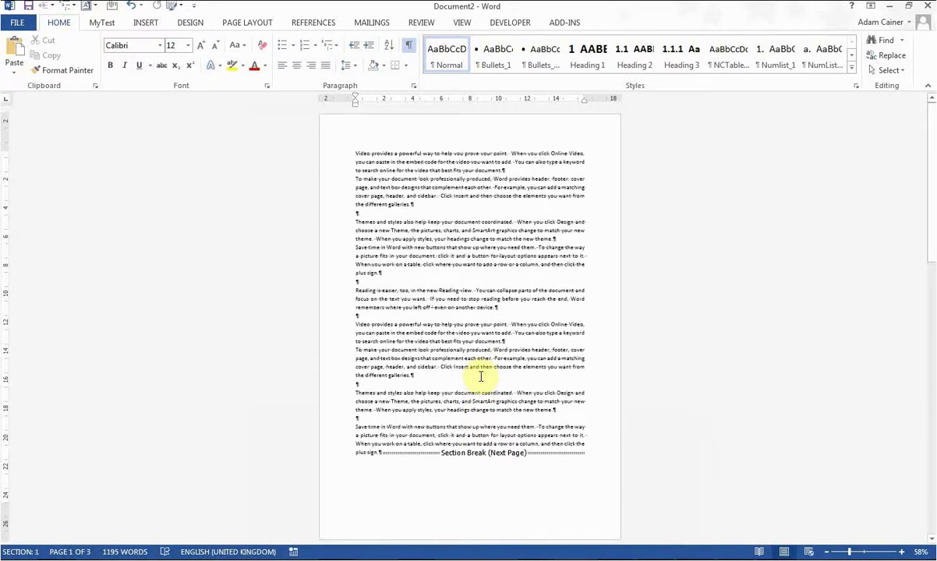
double_click(382, 123)
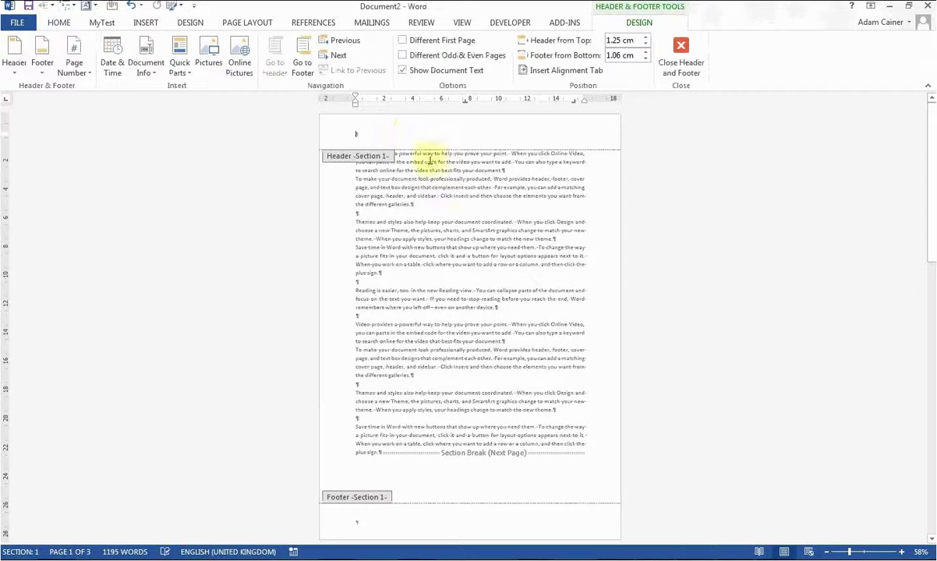
left_click(358, 132)
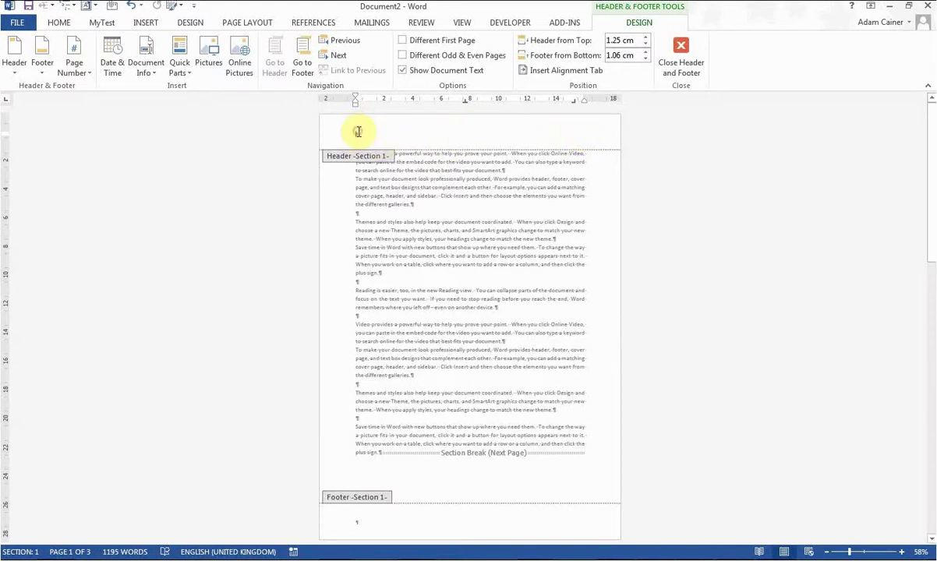
type("Left")
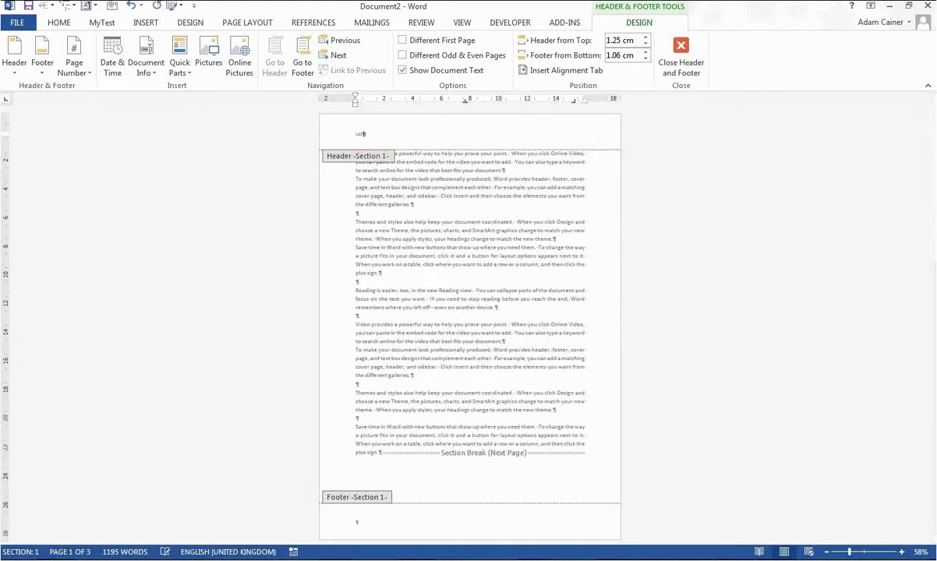
key("Tab")
type("Middle")
- Copy the whole Left, Middle, Right header line into the section 1 footer
left_click_drag(579, 133, 355, 132)
key("ctrl+c")
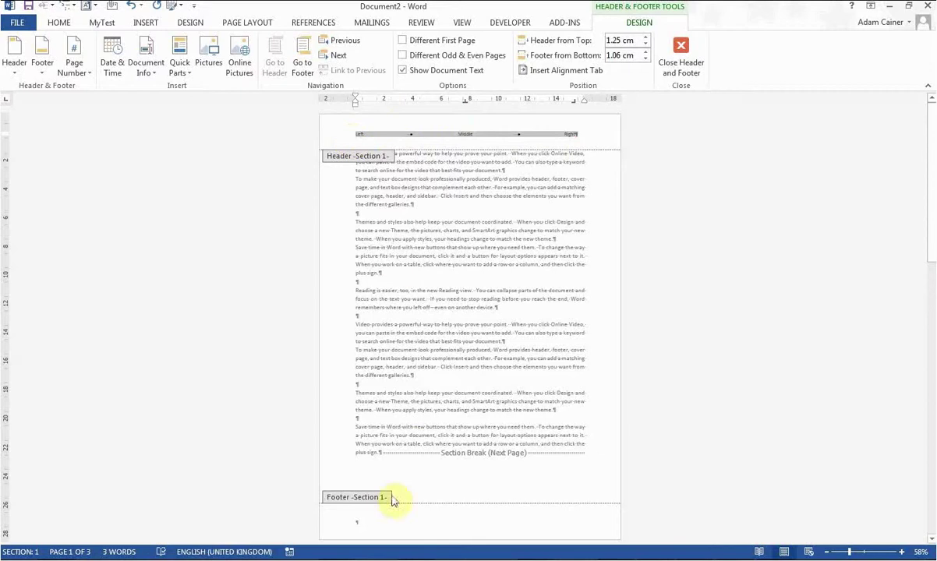
left_click(360, 521)
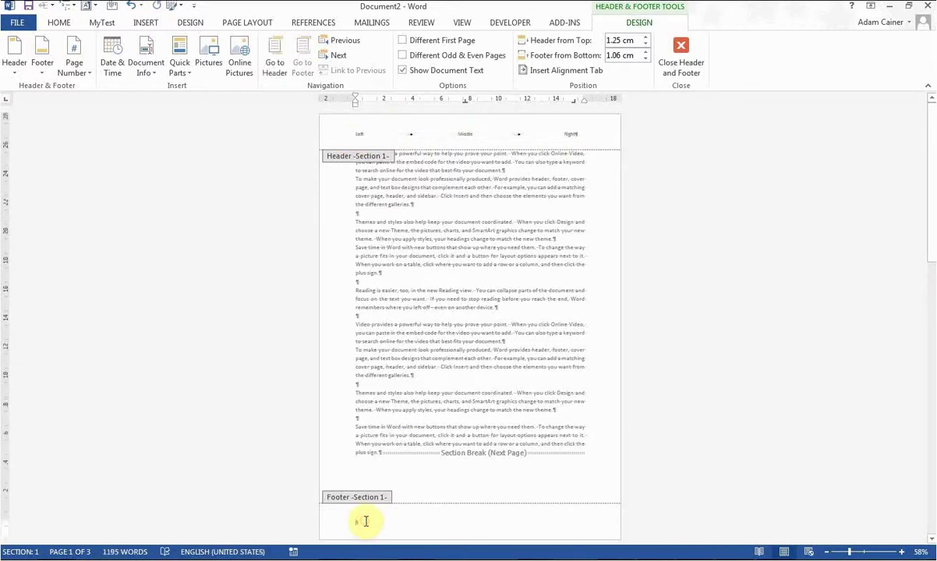
key("ctrl+v")
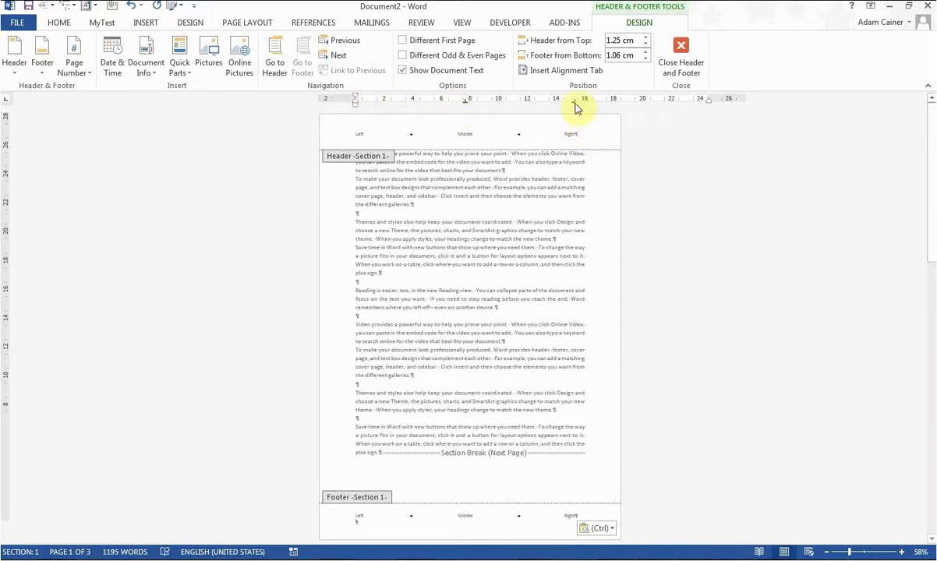
- Compare the alignment of the header and footer text on portrait page 1 and landscape page 2
left_click(494, 128)
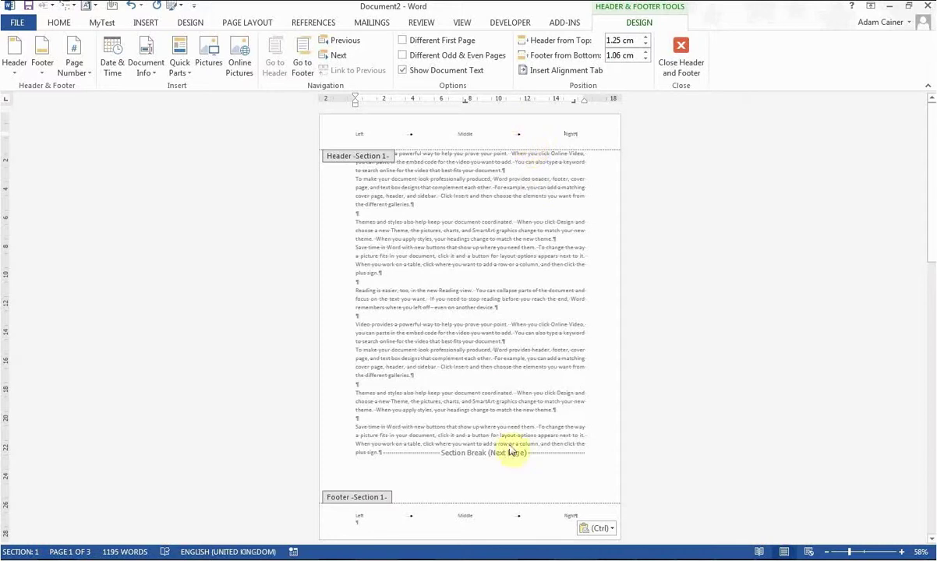
left_click(529, 518)
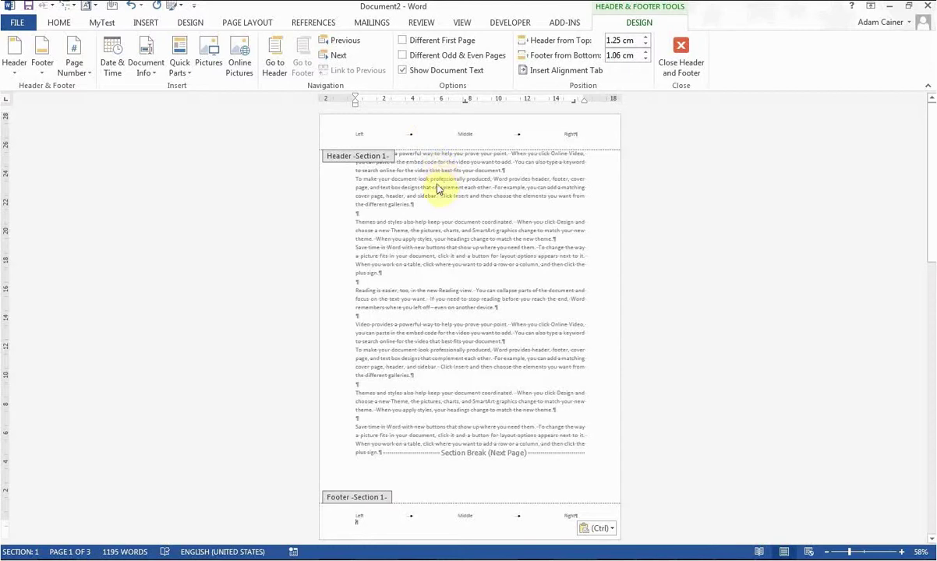
scroll(435, 191, "down", 7)
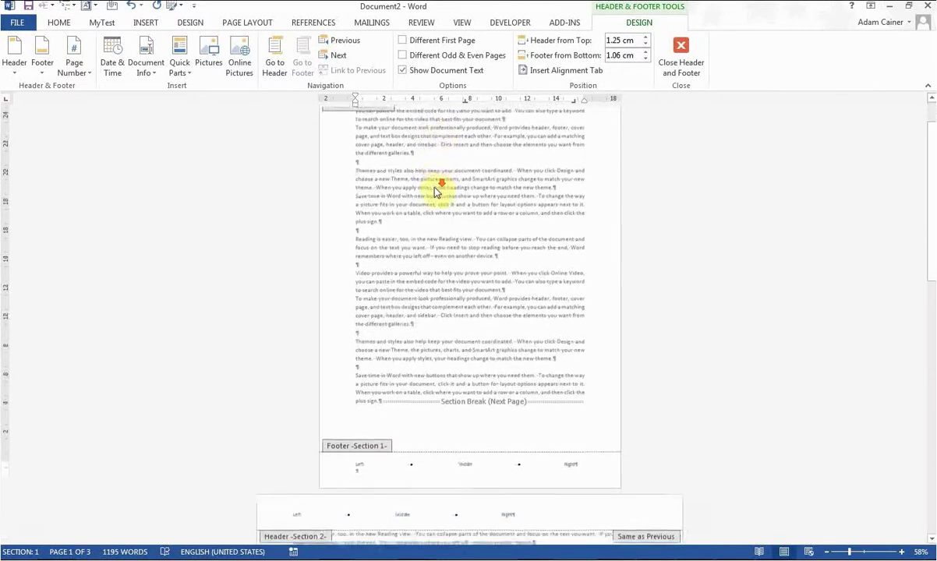
scroll(436, 190, "down", 1)
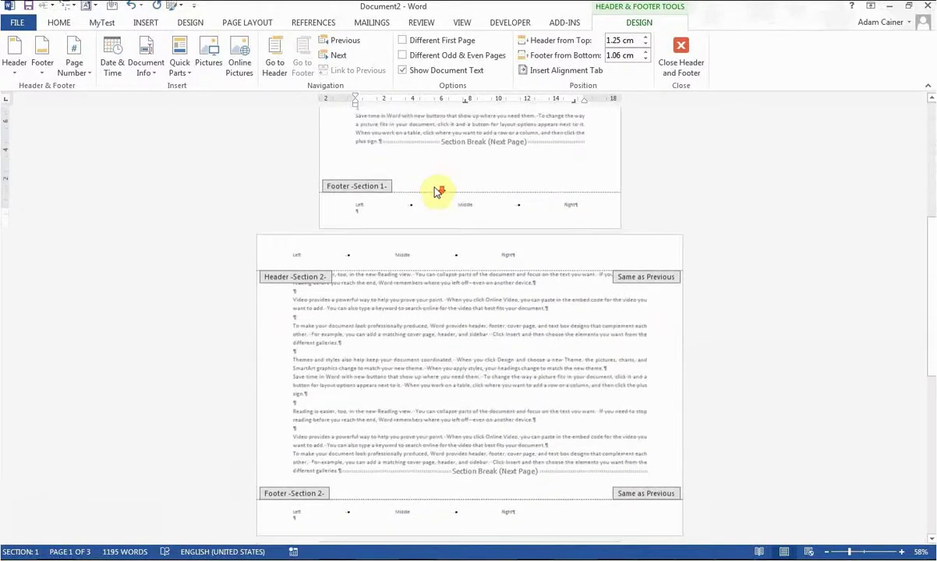
scroll(435, 187, "down", 1)
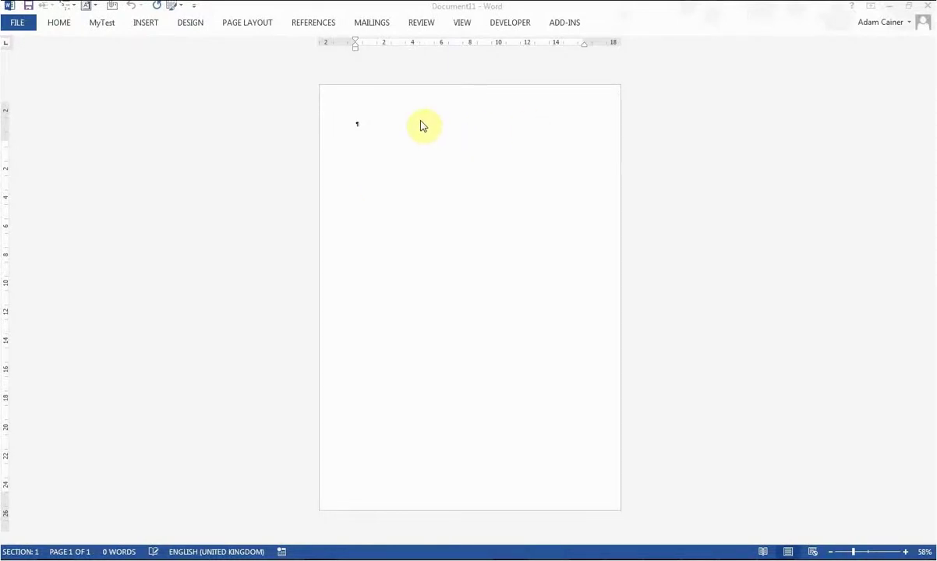
- Paste the copied three-page text into the blank document and return to its beginning
left_click(362, 133)
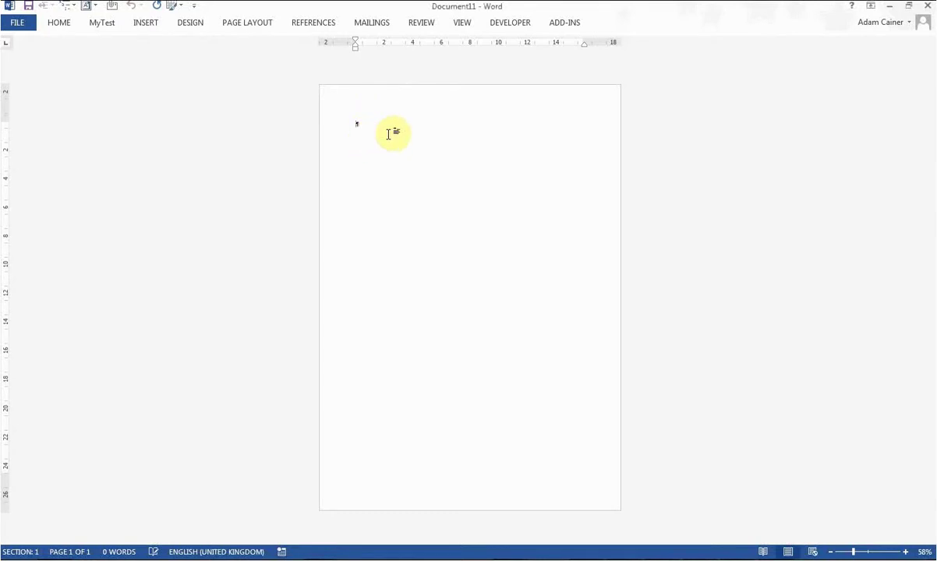
key("ctrl+v")
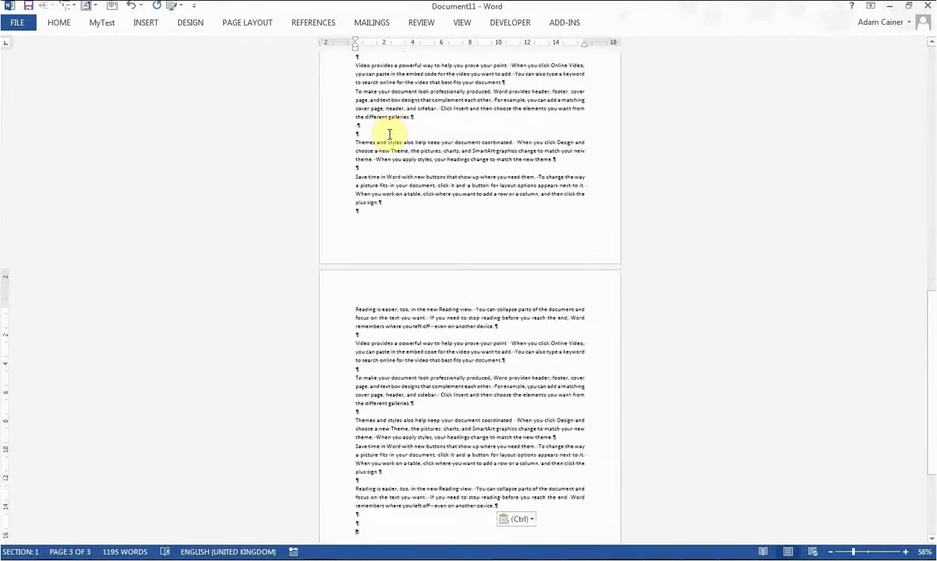
key("ctrl+Home")
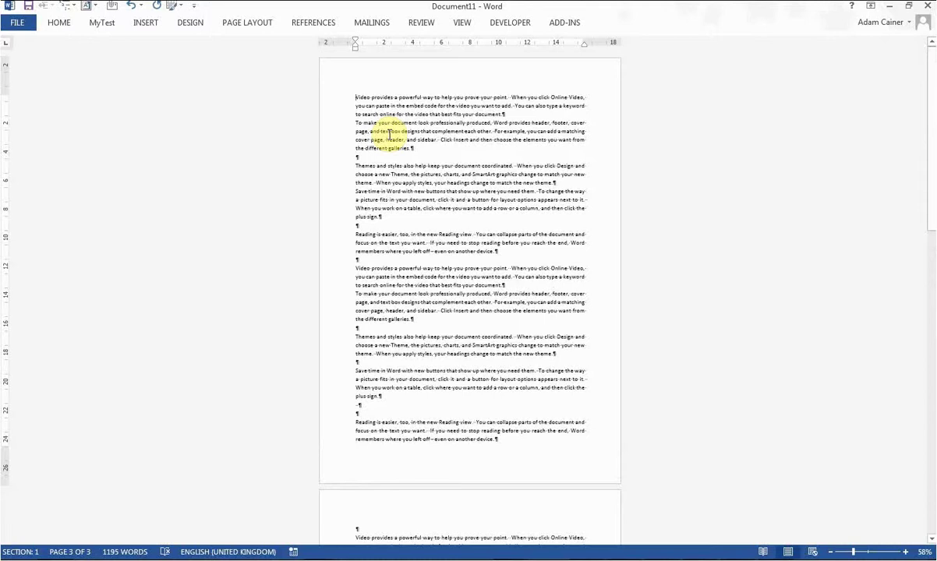
- Insert a table with three columns and one row in the header of page 1
double_click(403, 77)
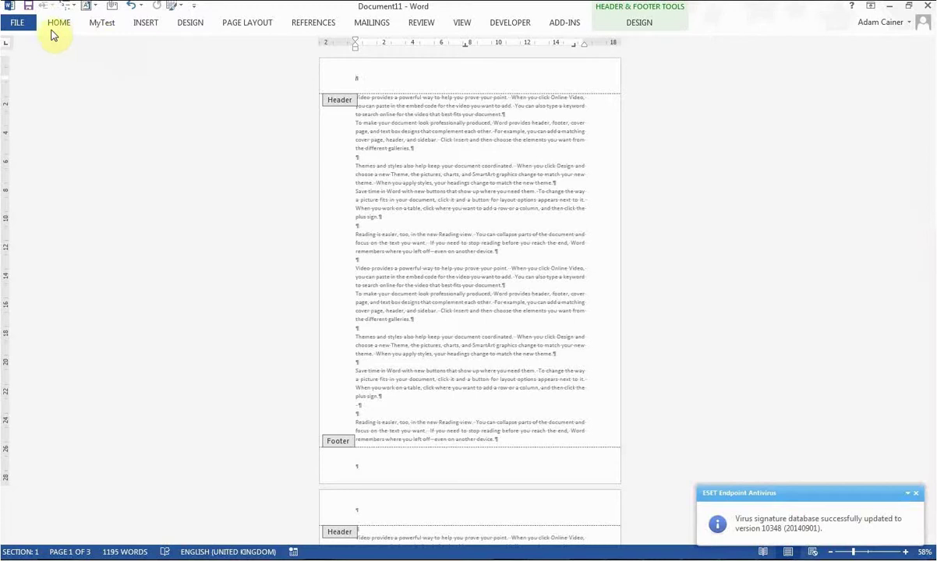
left_click(147, 25)
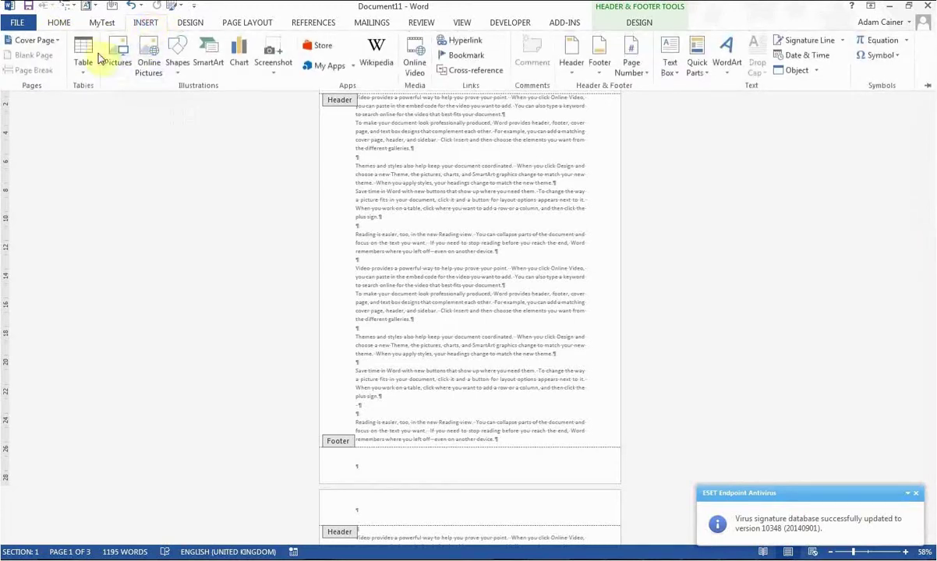
left_click(83, 68)
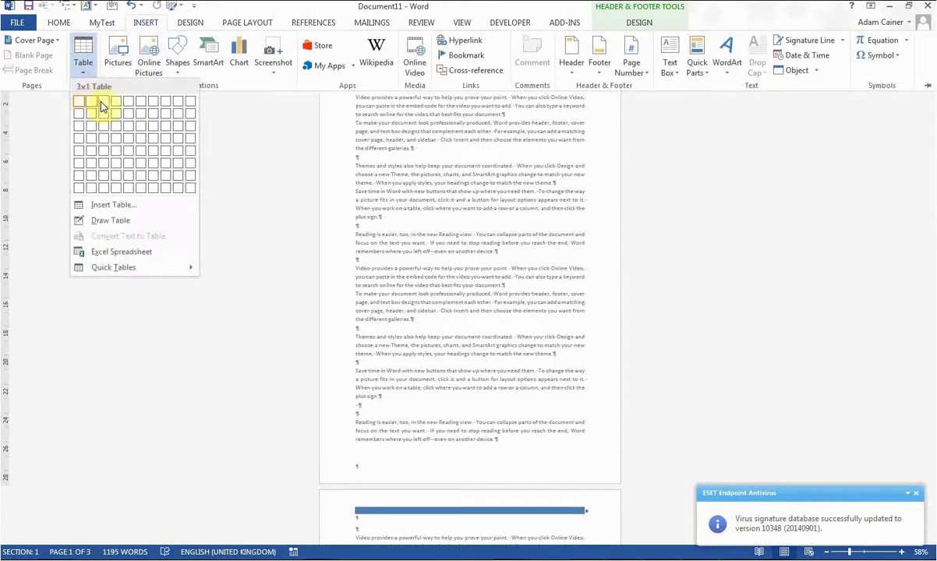
left_click(104, 107)
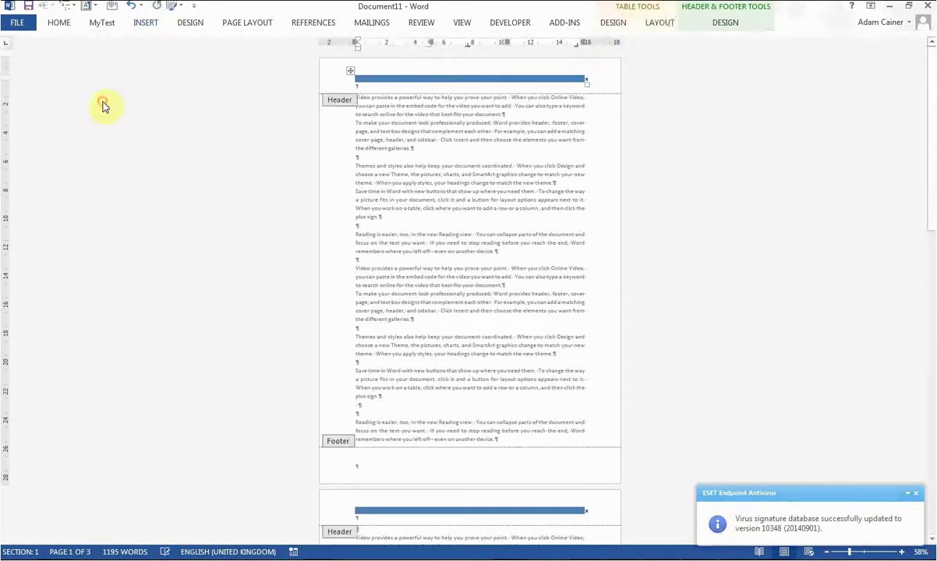
- Apply the plain grid table style without shading to the whole header table, then place the cursor in its first cell
left_click(350, 71)
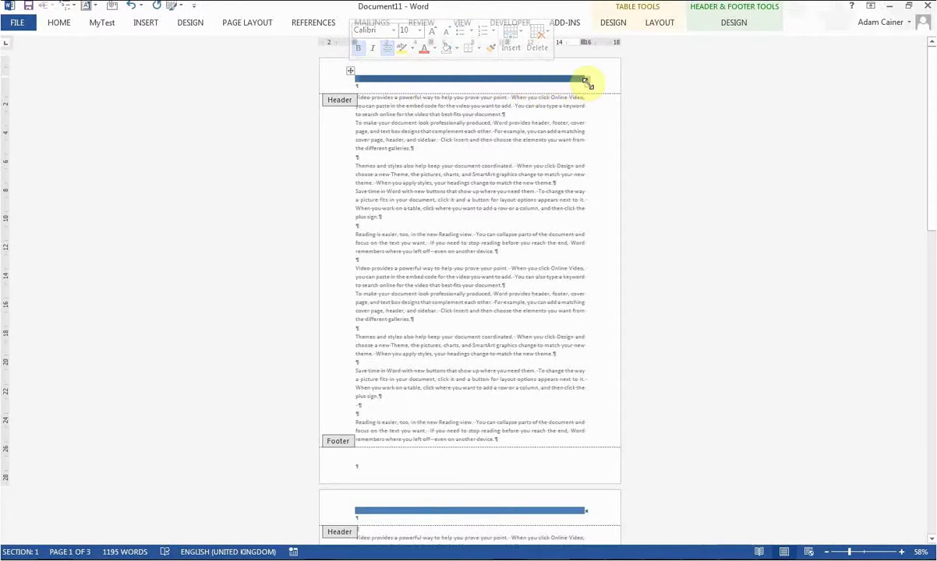
left_click(737, 23)
left_click(613, 23)
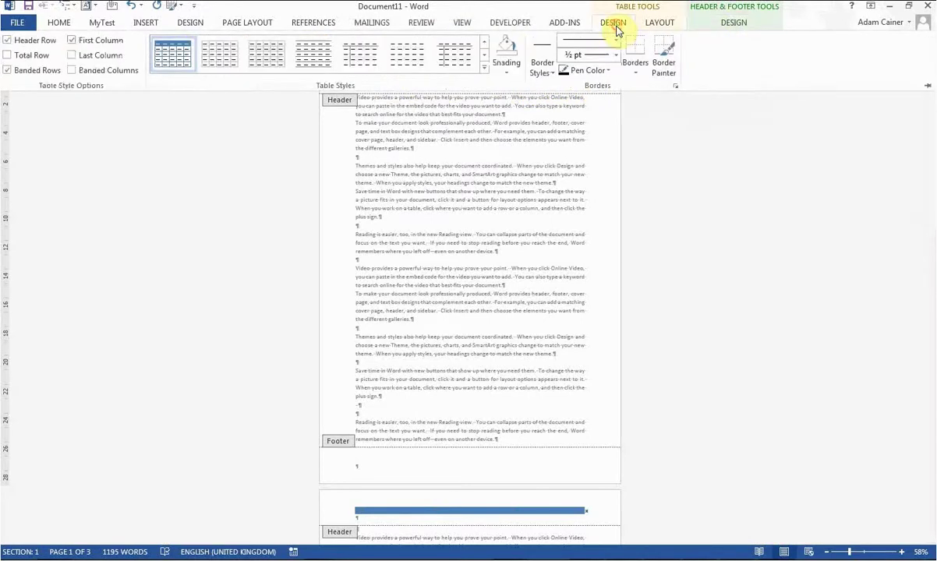
left_click(257, 52)
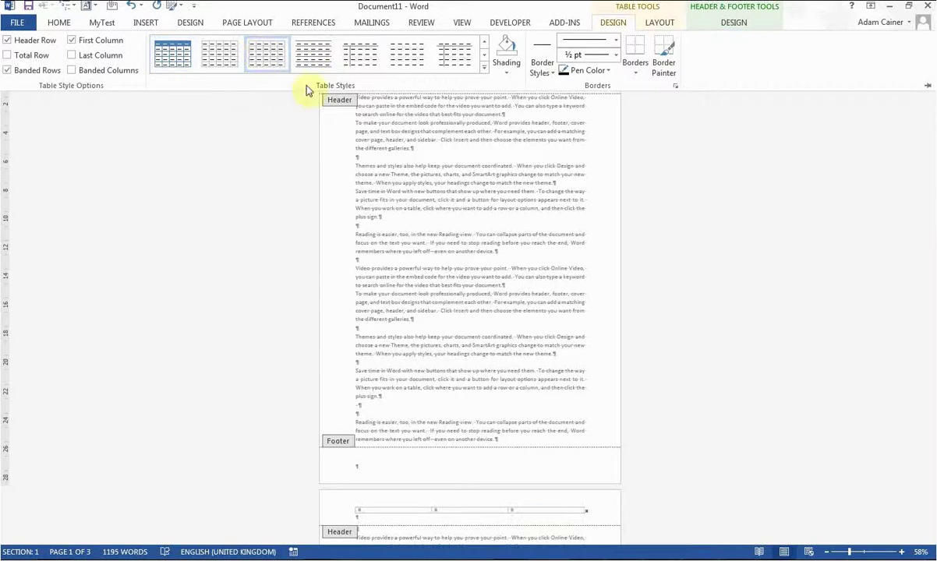
left_click(458, 261)
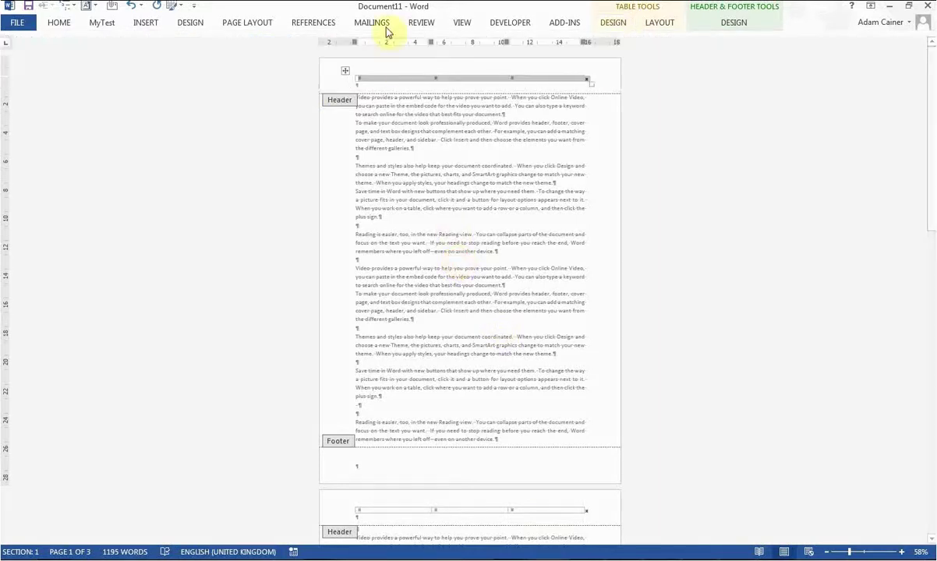
left_click(385, 81)
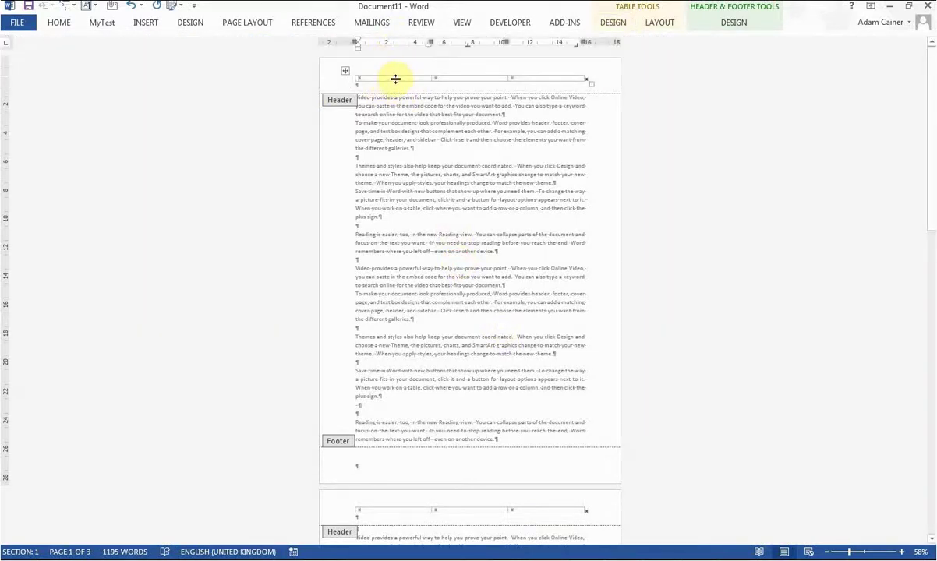
- Fill the three header table cells with Left, Middle and Right, centring the middle text and right-aligning the last
type("Left")
key("Tab")
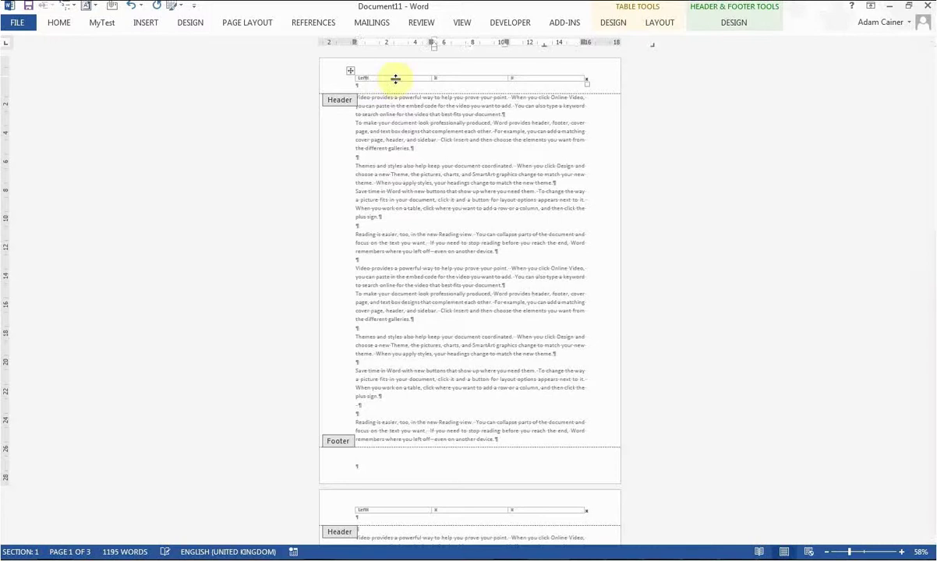
type("Middle")
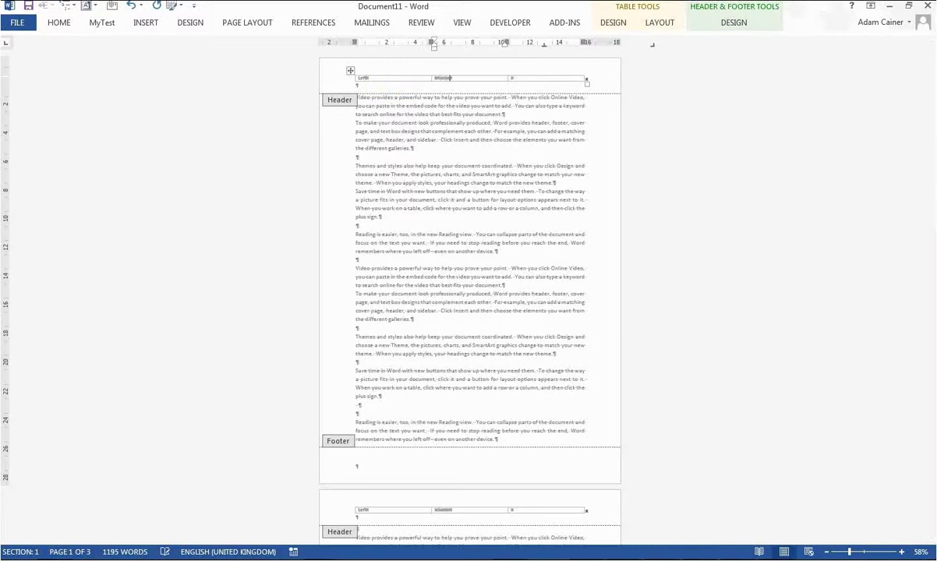
key("ctrl+e")
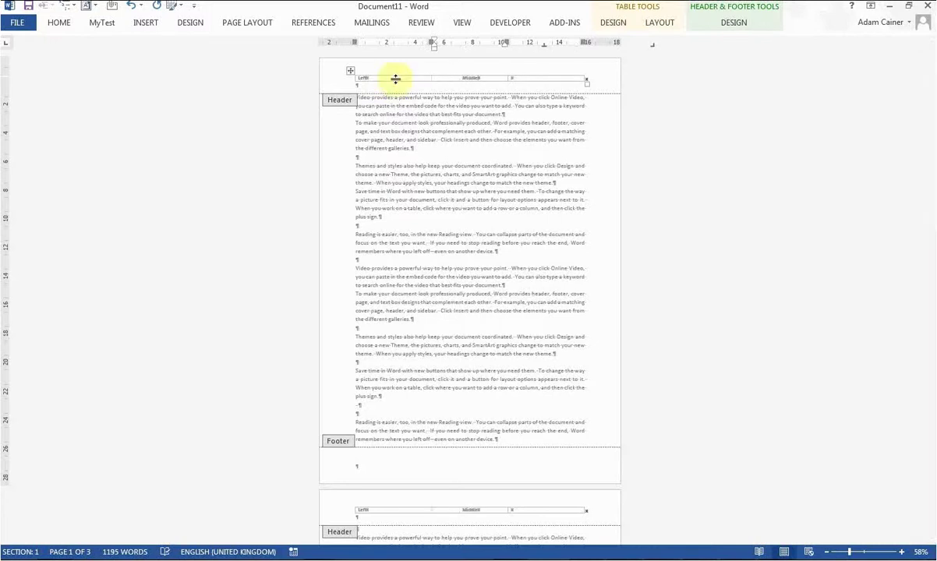
key("Tab")
type("Rig")
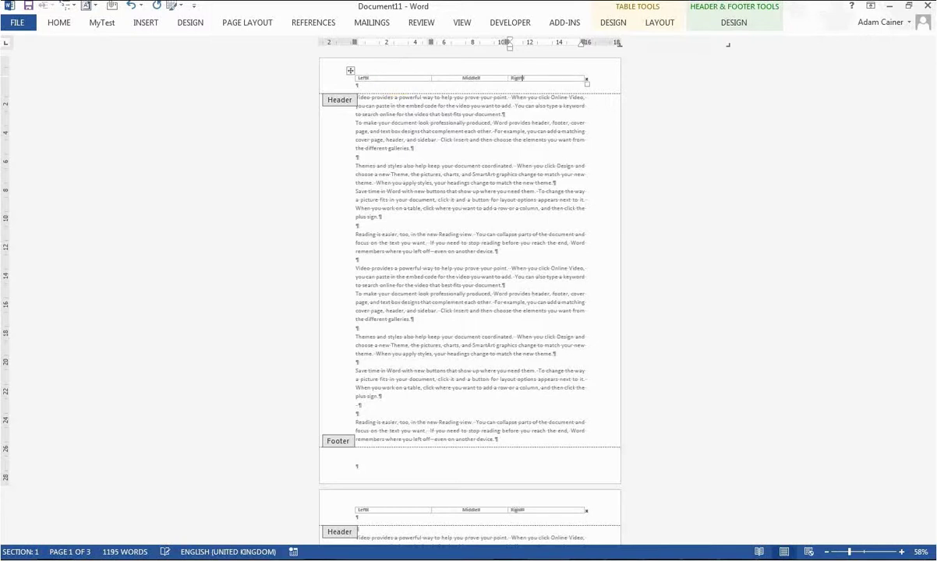
key("ctrl+r")
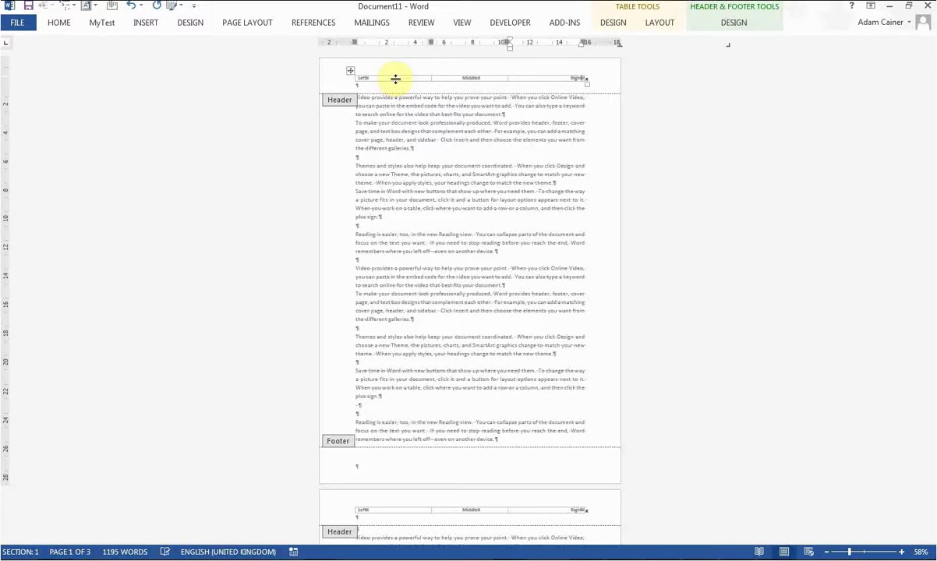
- Copy the whole header table and paste it into the footer of page 1
left_click(351, 71)
key("ctrl+c")
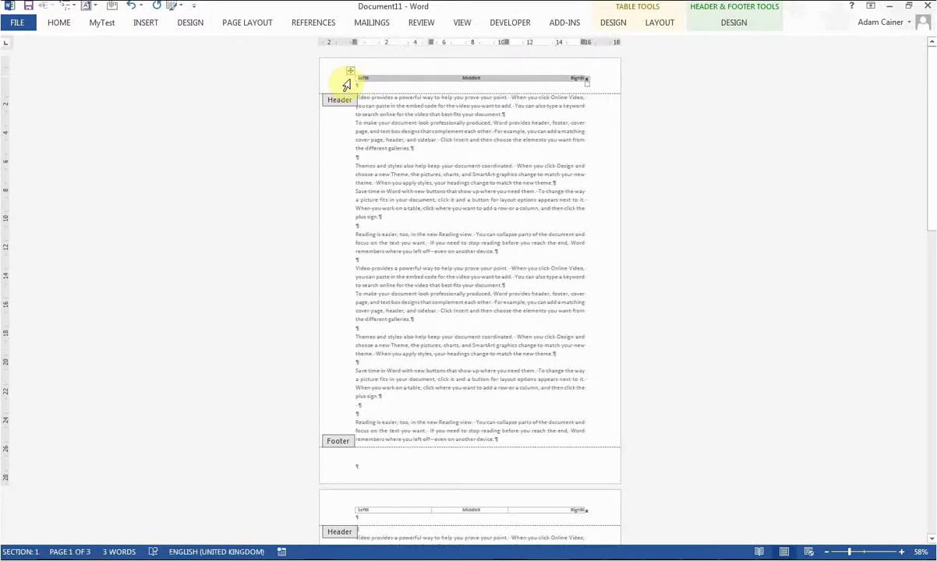
left_click(356, 465)
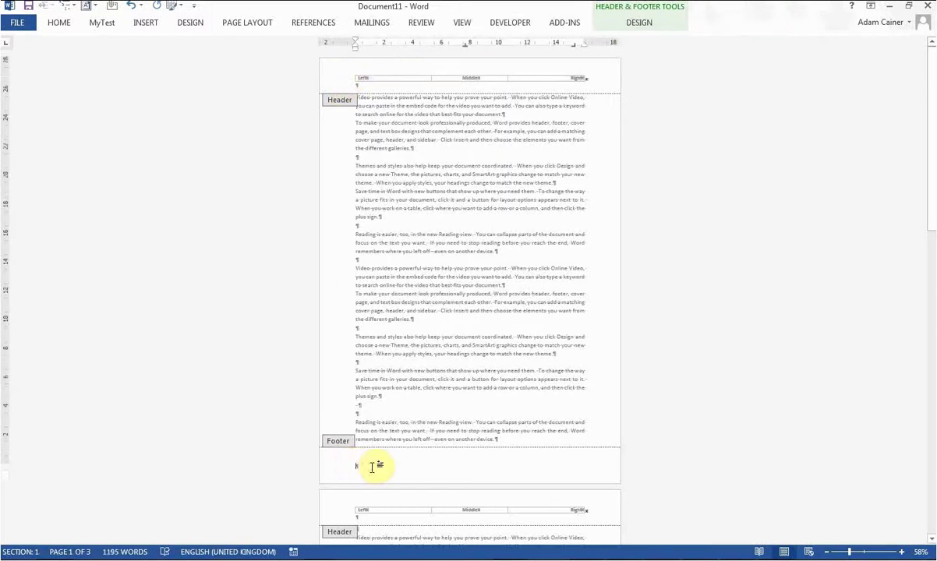
key("ctrl+v")
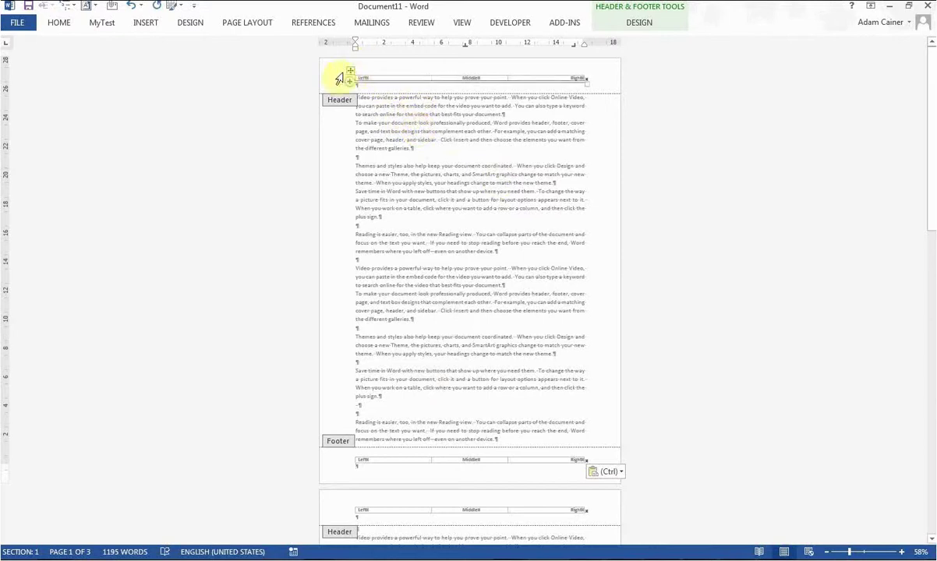
- Set the header table on page 1 to AutoFit Window
left_click(350, 70)
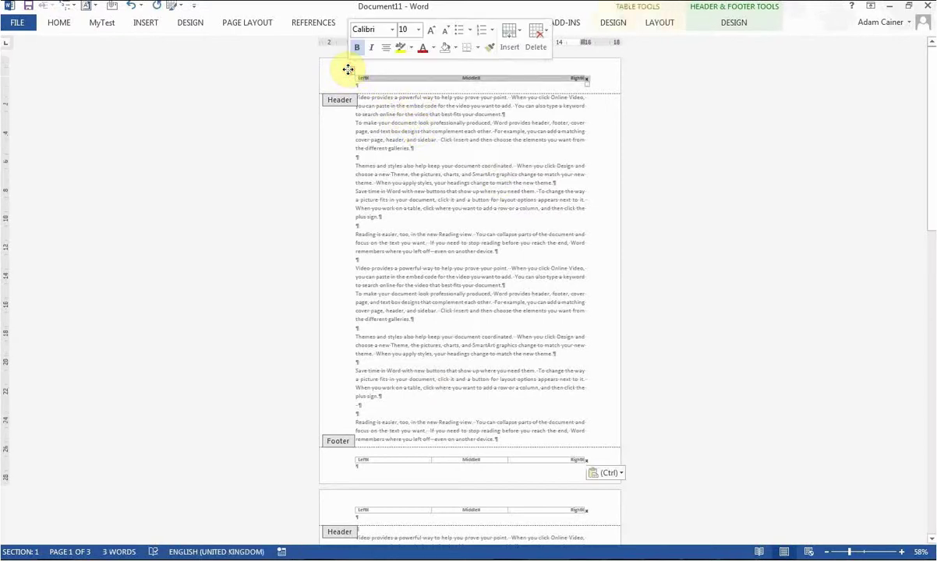
left_click(659, 23)
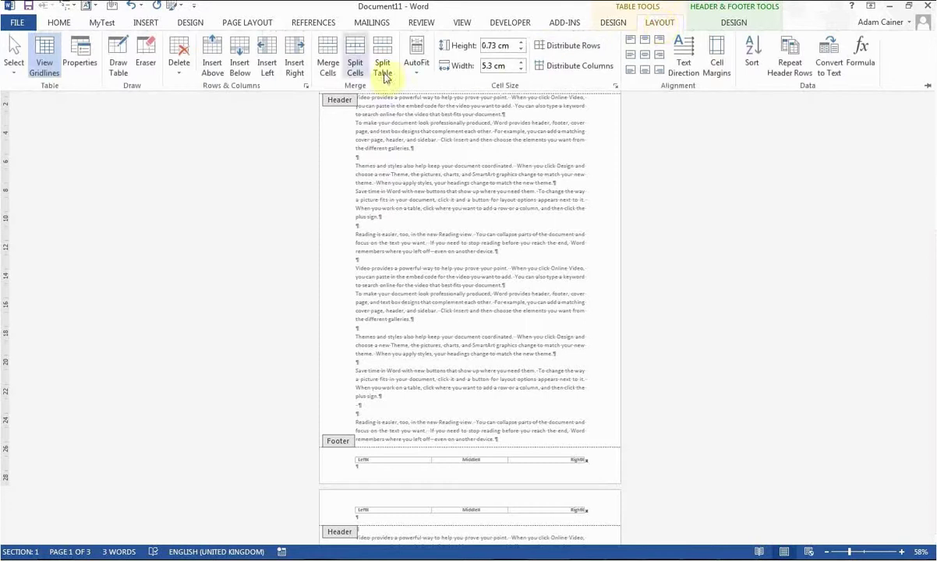
left_click(416, 63)
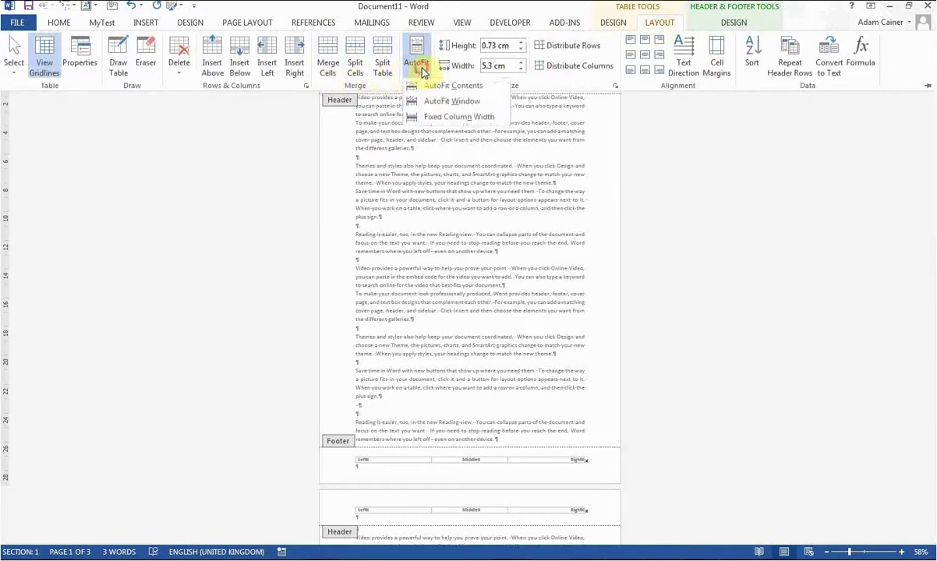
left_click(436, 103)
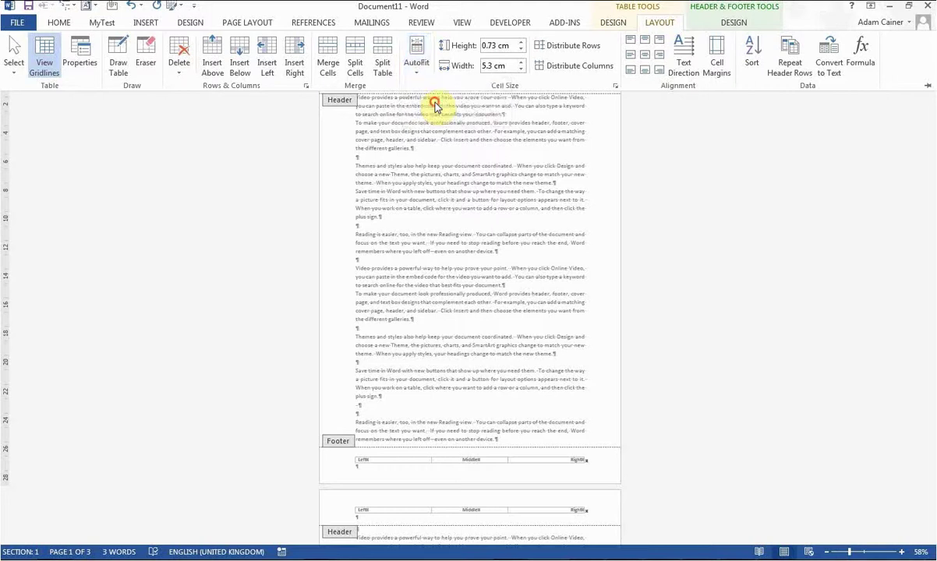
- Set the footer table on page 1 to AutoFit Window and return to the body text
left_click(365, 465)
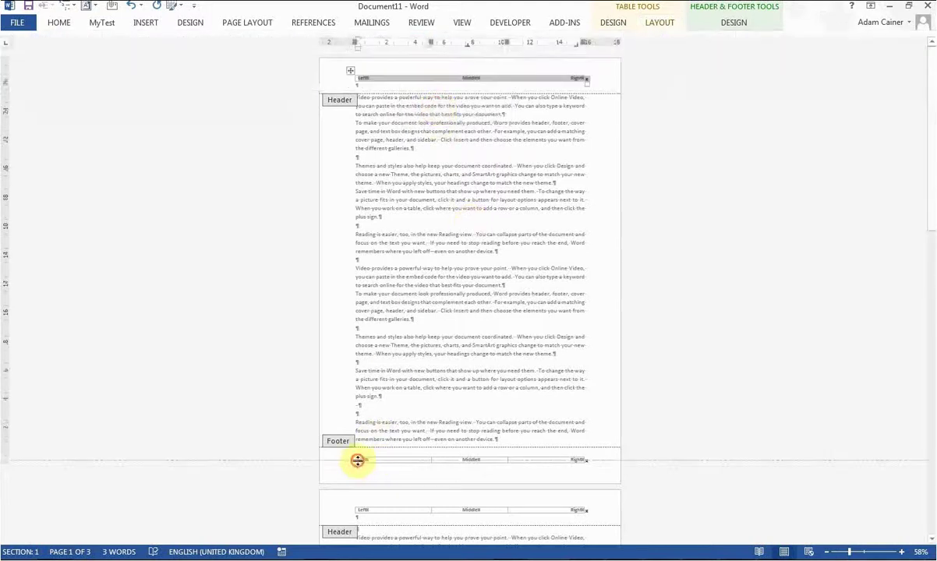
left_click(360, 462)
left_click(349, 455)
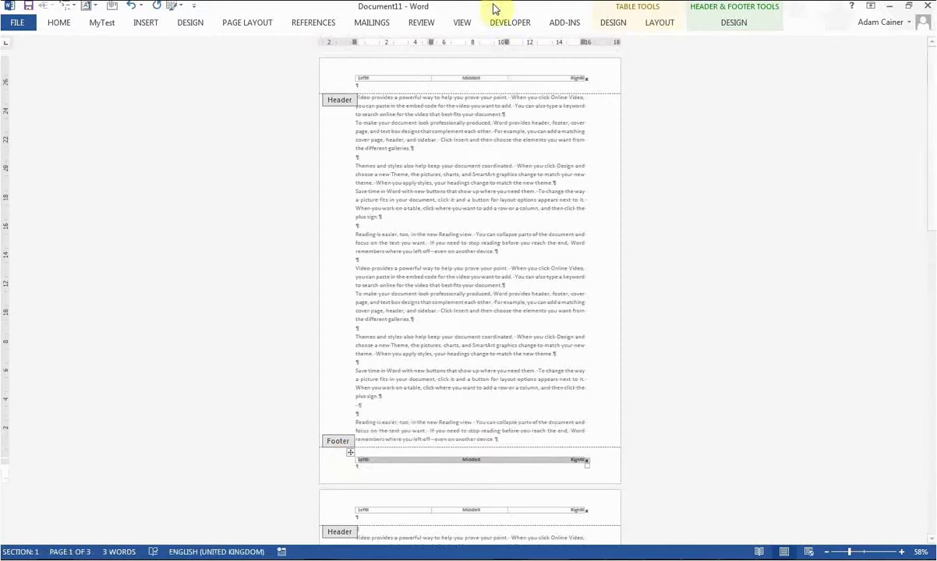
left_click(614, 23)
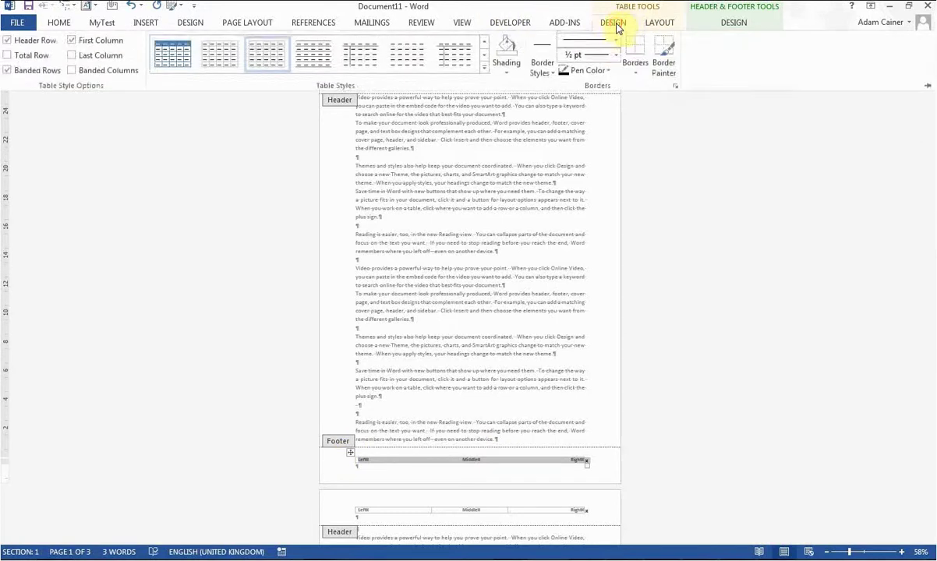
left_click(654, 26)
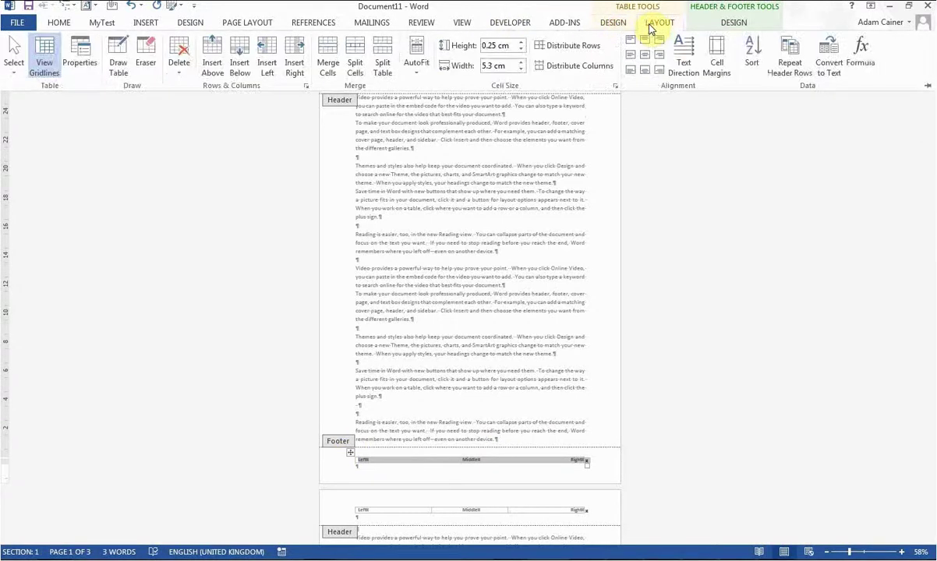
left_click(416, 68)
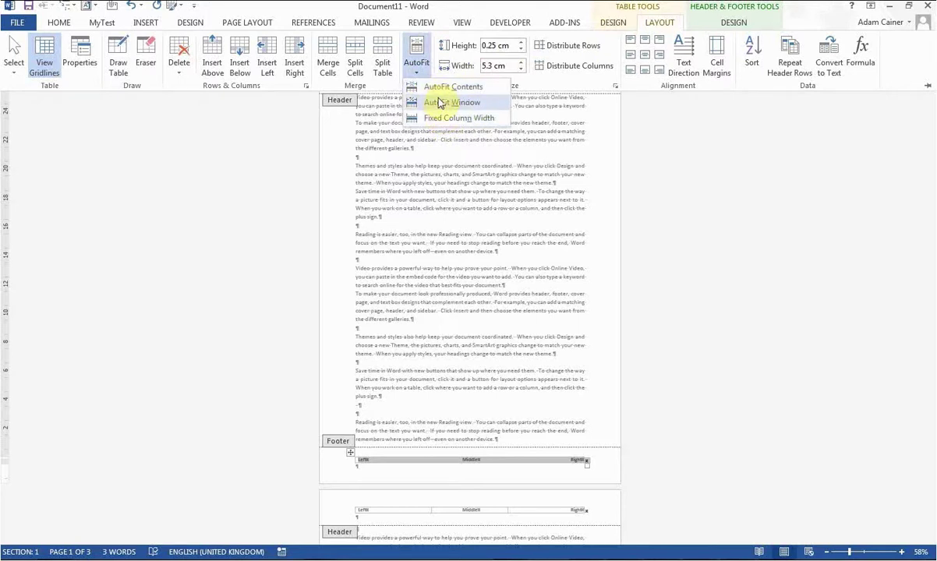
left_click(438, 102)
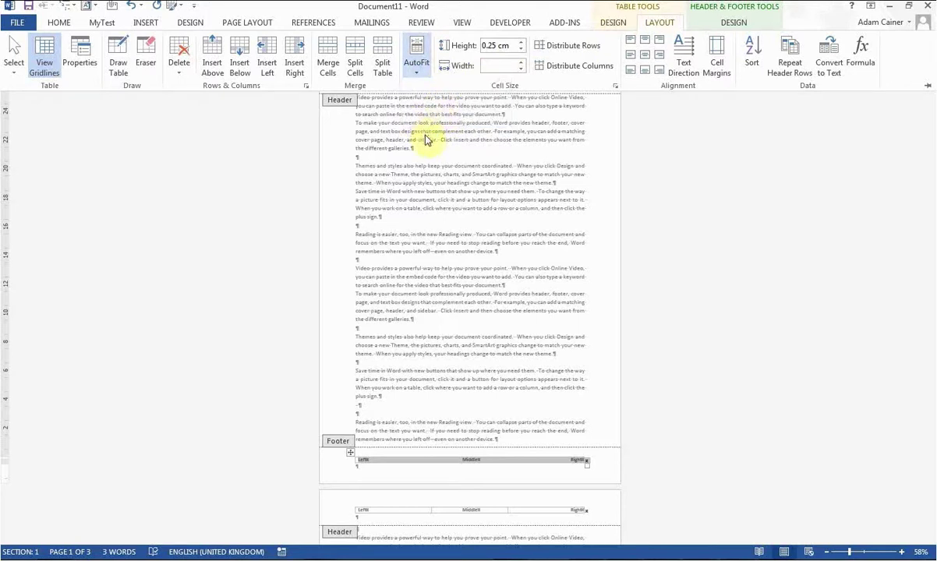
double_click(427, 173)
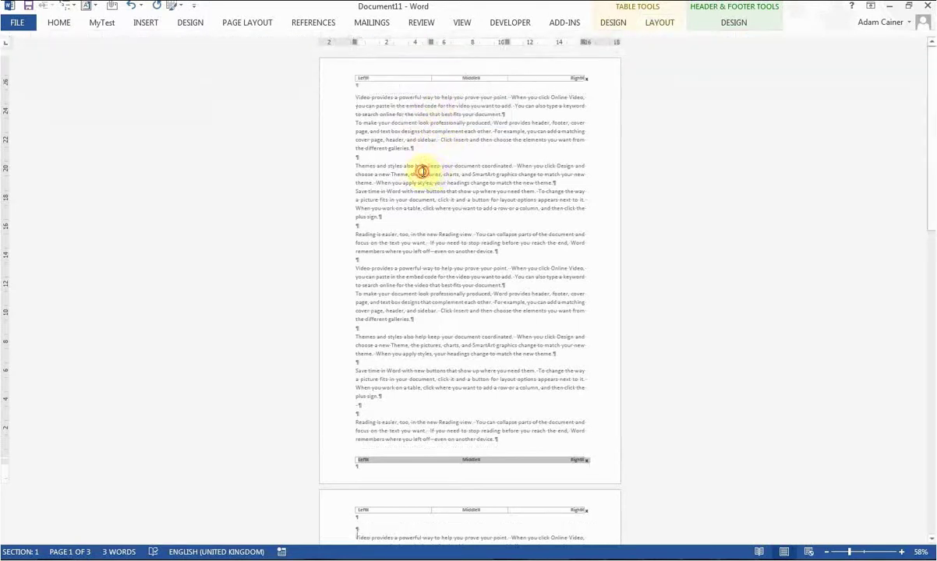
- Insert a Next Page section break before page 1's last paragraph and delete the empty paragraphs at the start of page 2
left_click(234, 23)
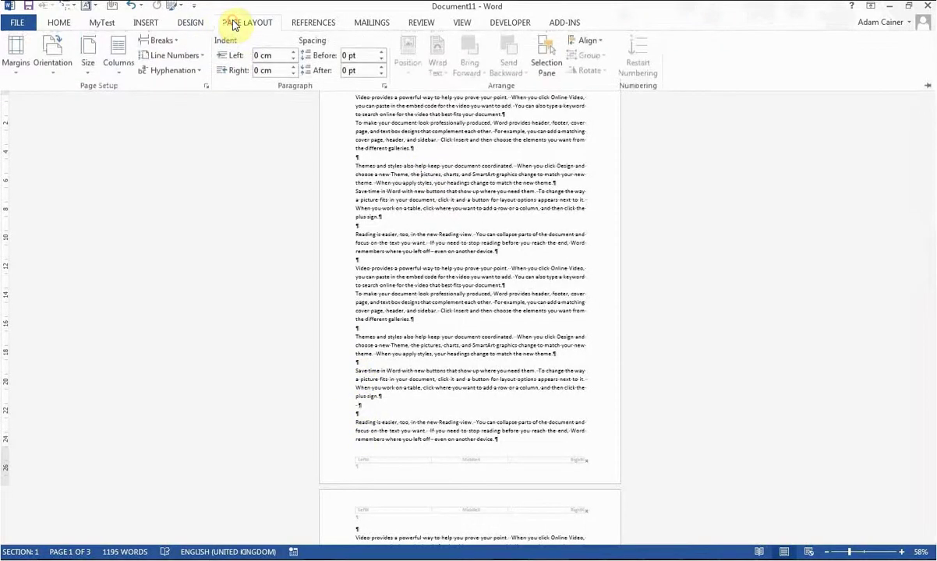
left_click(165, 40)
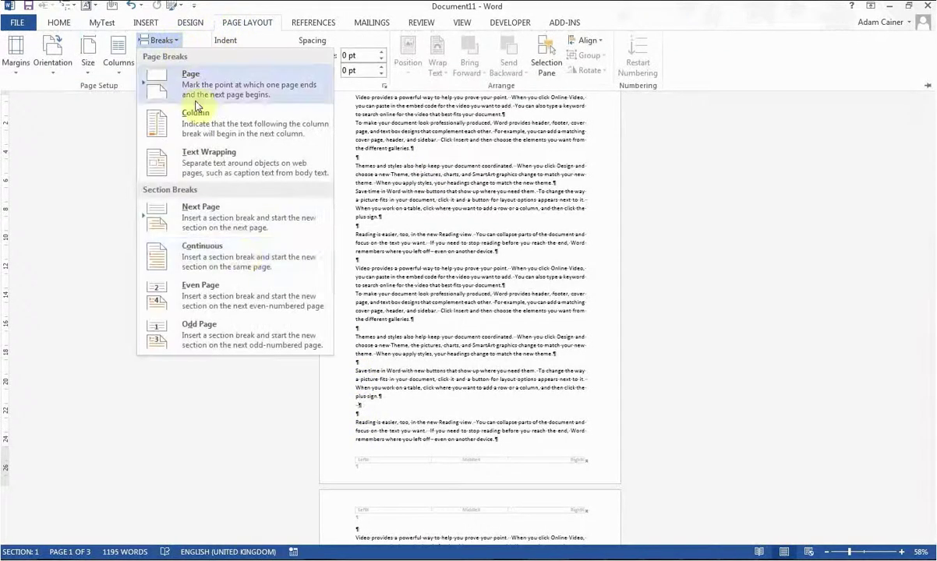
left_click(205, 211)
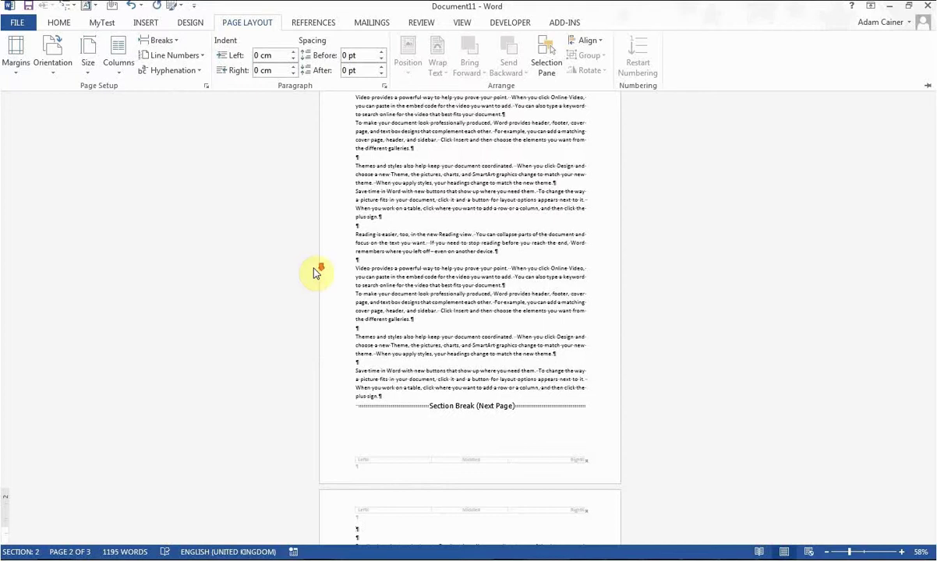
left_click(371, 531)
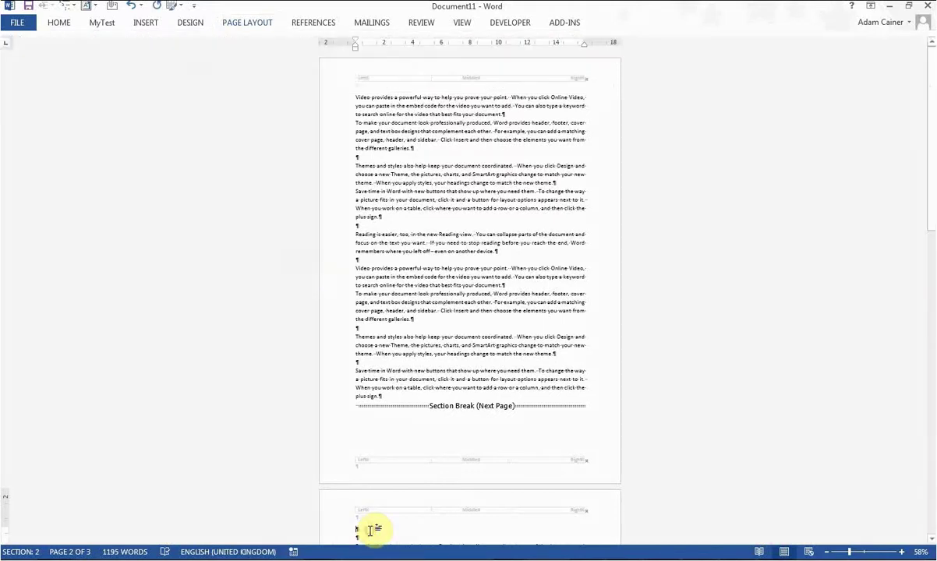
key("Delete")
key("Delete")
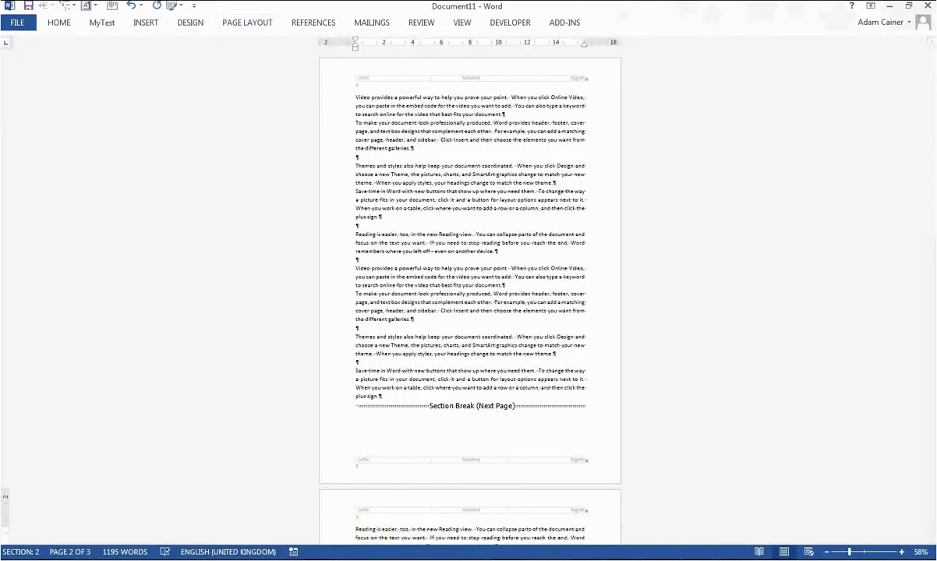
- Change the page orientation of section 2 to landscape
scroll(543, 437, "down", 3)
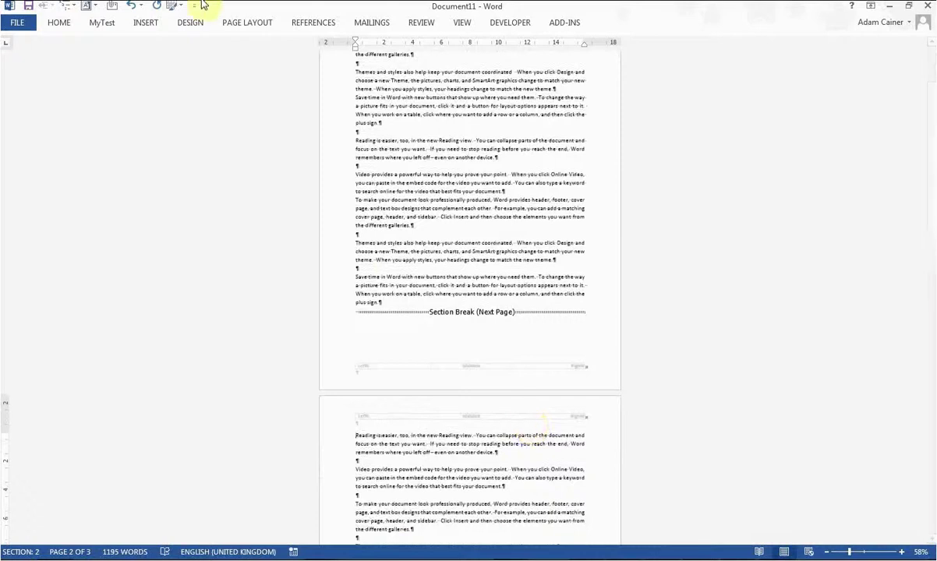
left_click(230, 23)
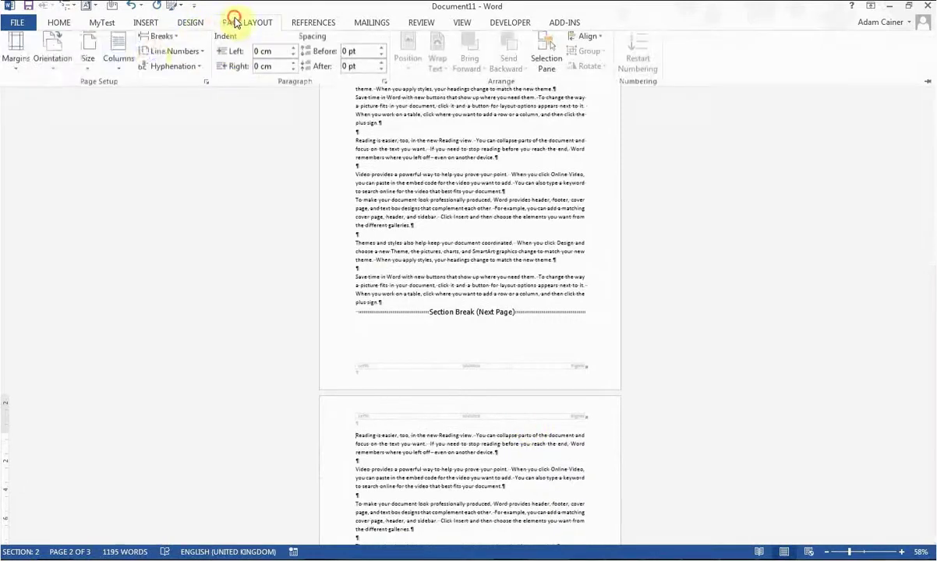
left_click(52, 61)
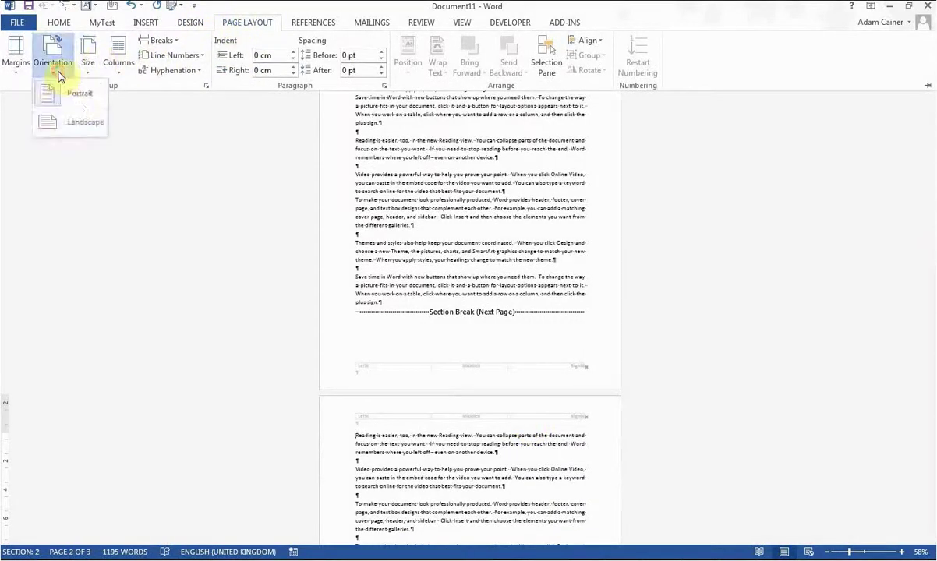
left_click(87, 123)
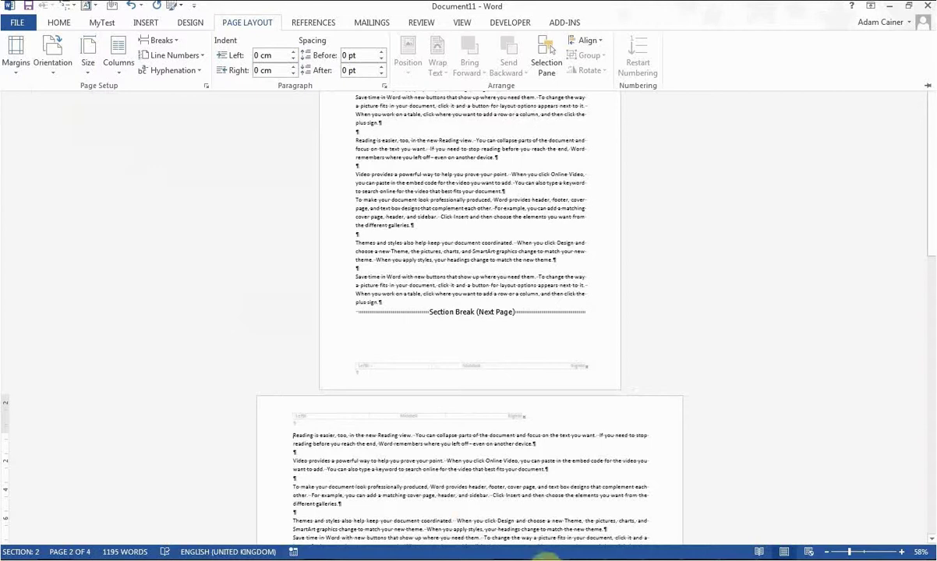
- Open the section 2 header on page 2 and unlink it from the previous section
double_click(350, 418)
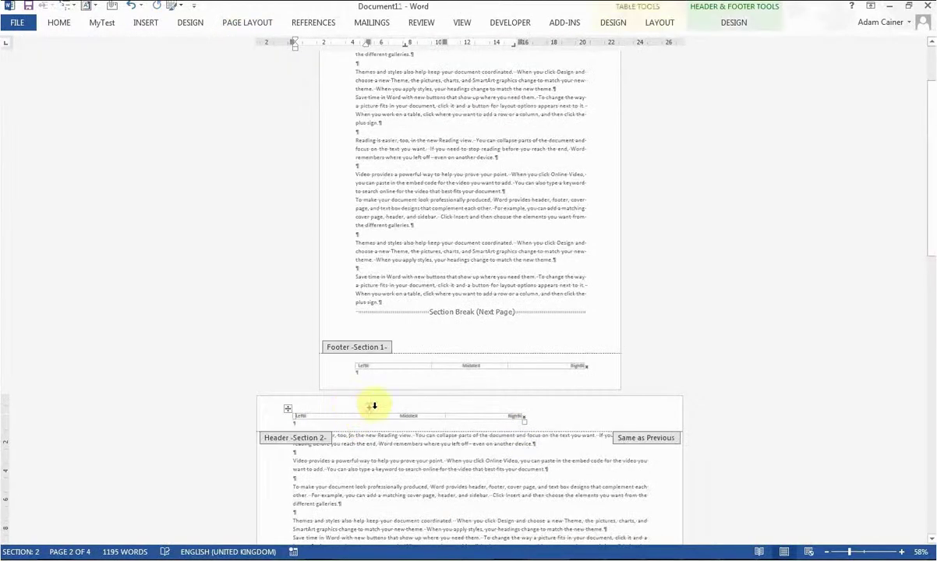
left_click(59, 22)
left_click(733, 23)
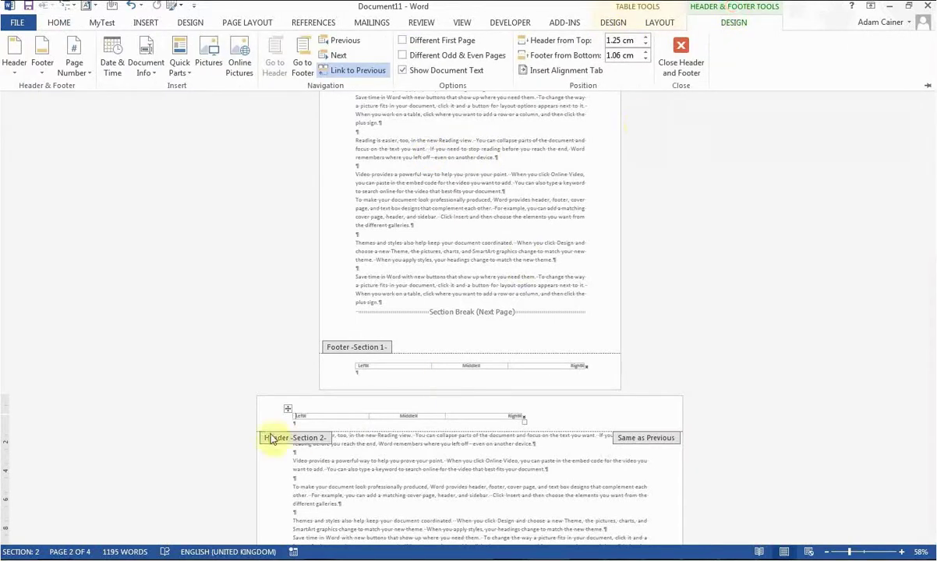
left_click(343, 72)
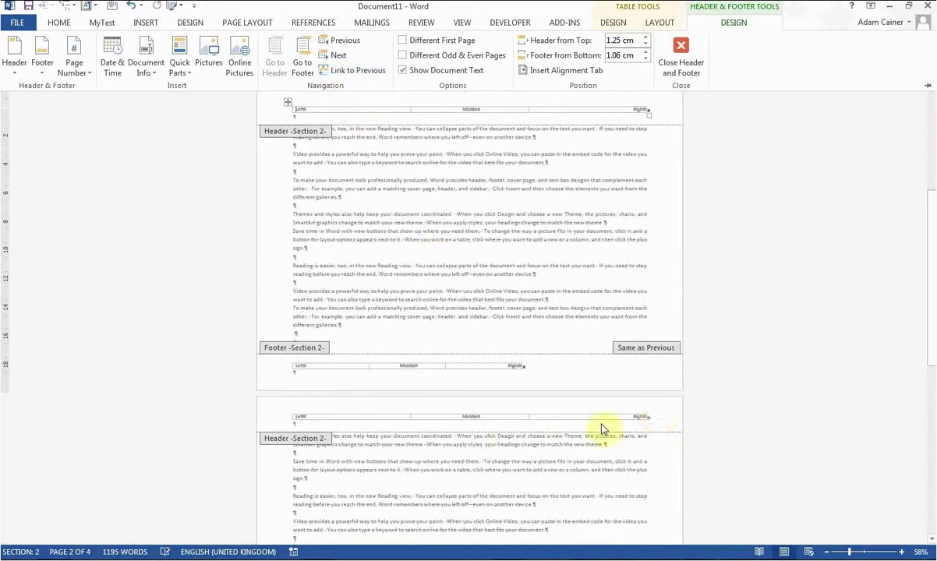
- Place the cursor in the section 2 footer on page 3 and unlink it from the previous section
scroll(498, 460, "down", 4)
key("ctrl+F1")
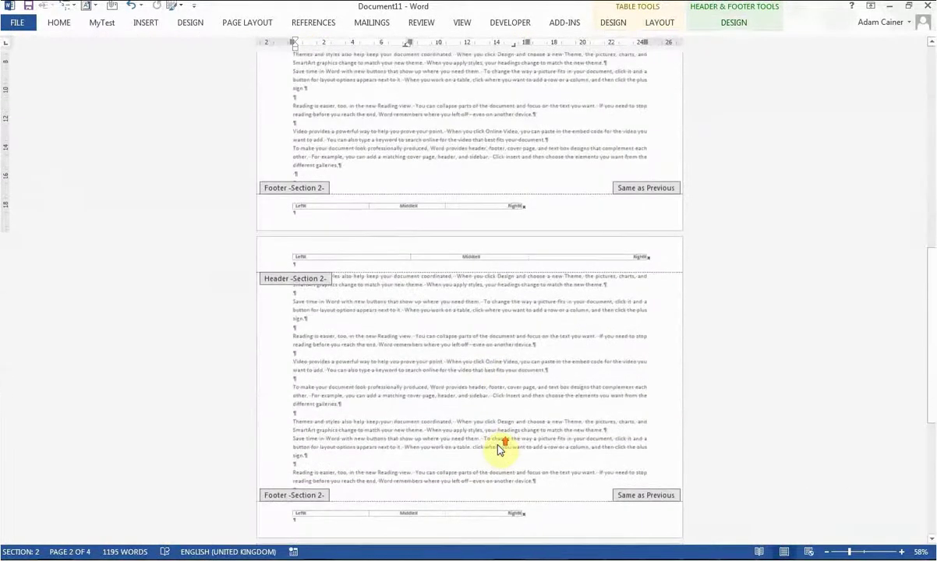
left_click(480, 518)
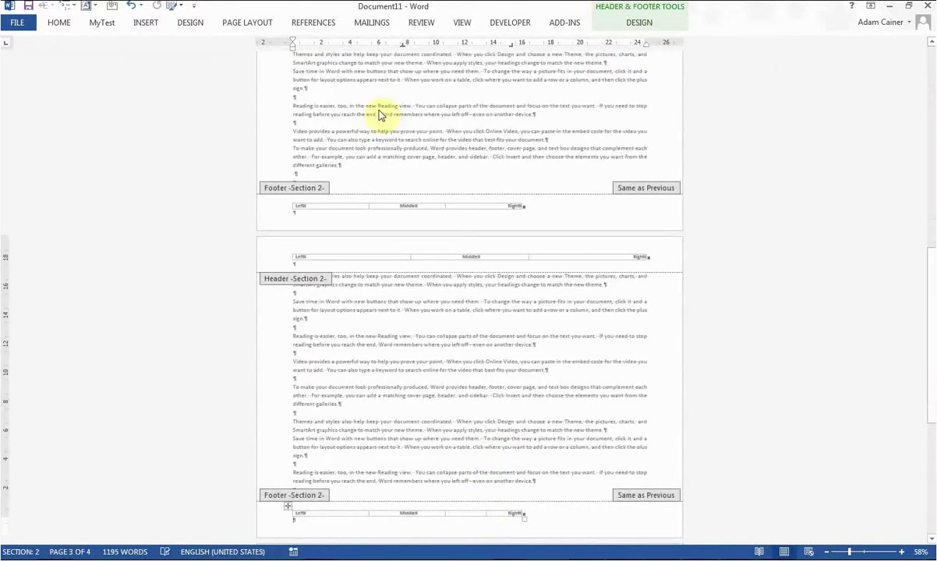
left_click(641, 23)
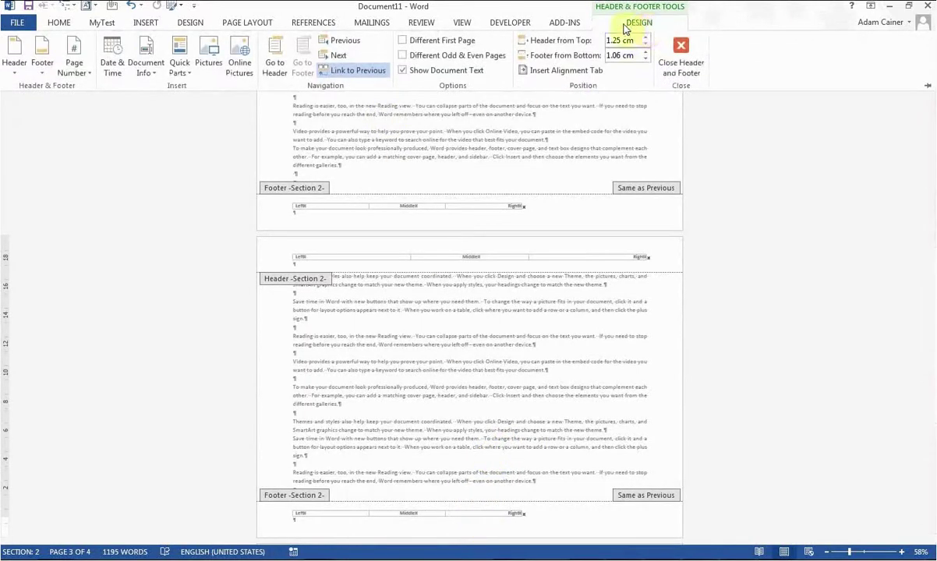
left_click(348, 71)
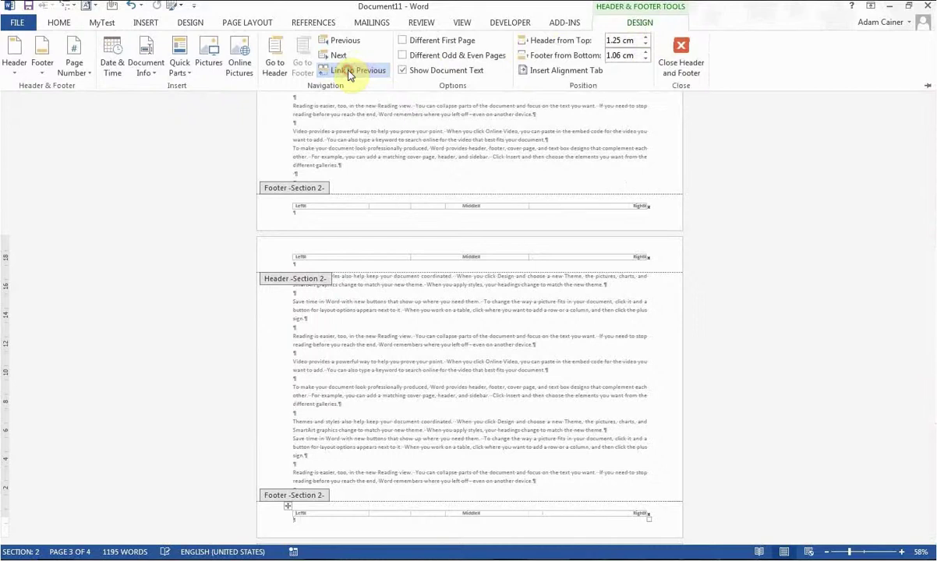
- Insert a Next Page section break on page 3 at the empty paragraph before the last "Themes and styles" paragraph
left_click(468, 355)
scroll(468, 354, "down", 10)
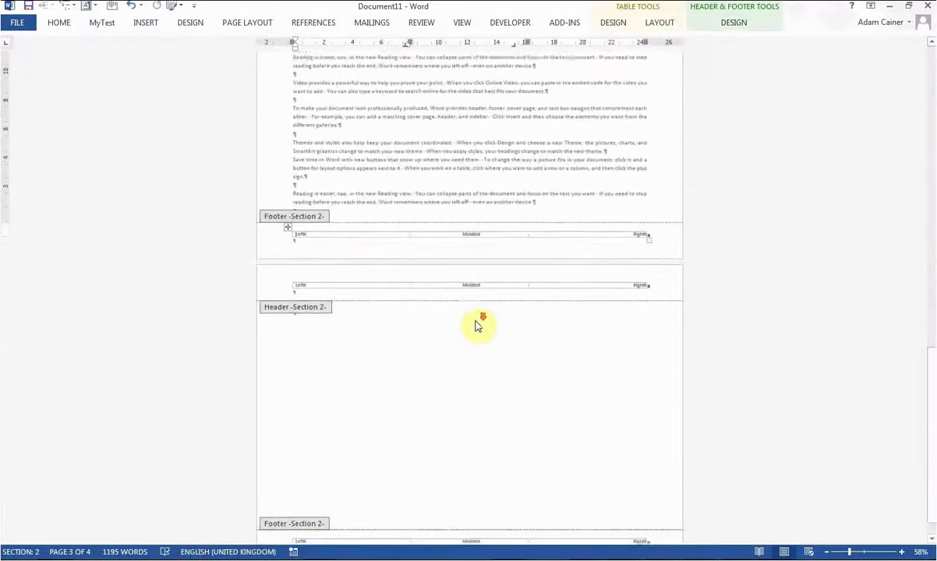
scroll(476, 320, "up", 6)
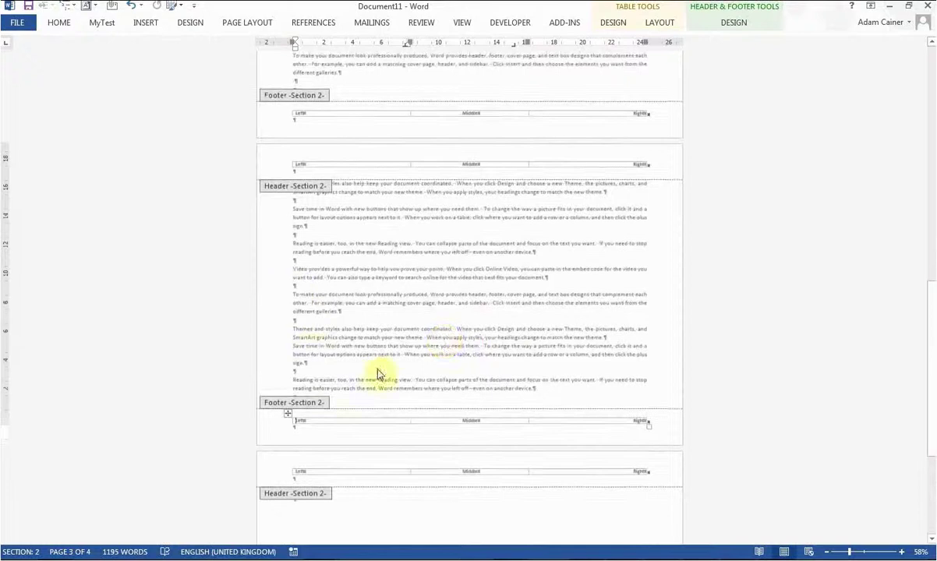
double_click(309, 321)
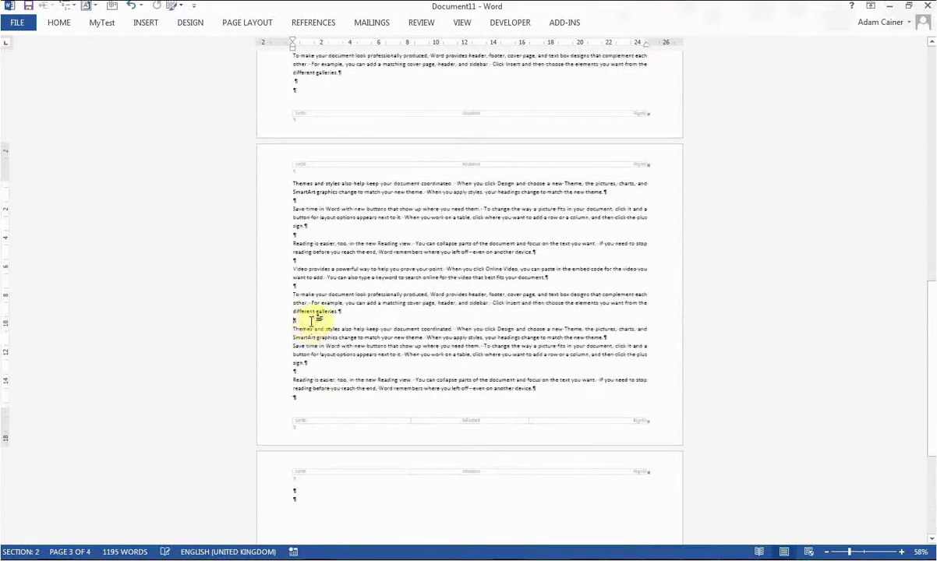
left_click(247, 23)
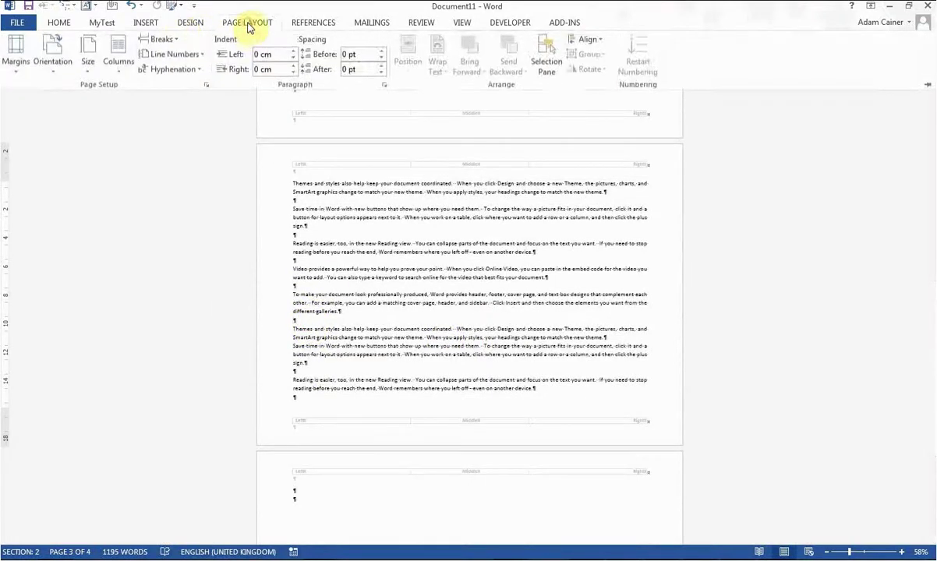
left_click(170, 39)
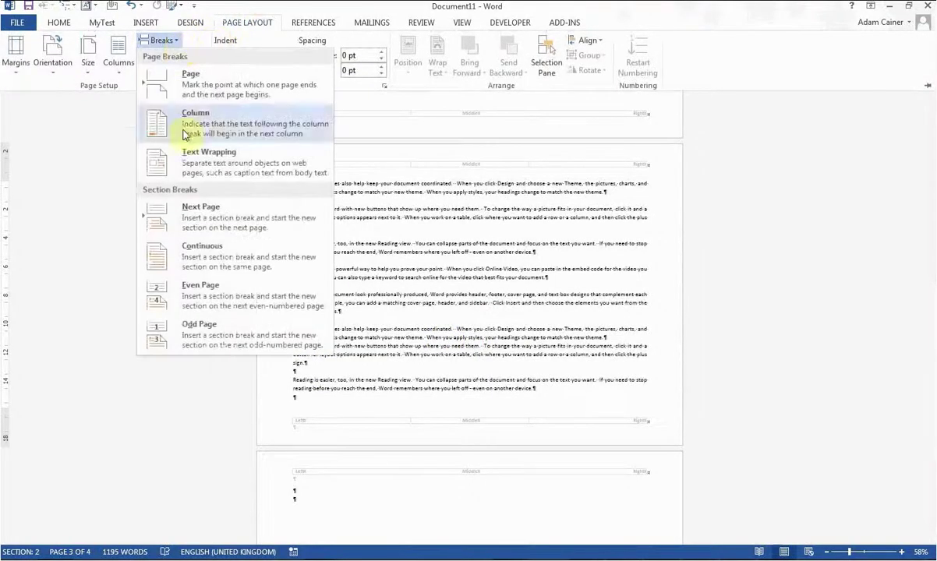
left_click(199, 209)
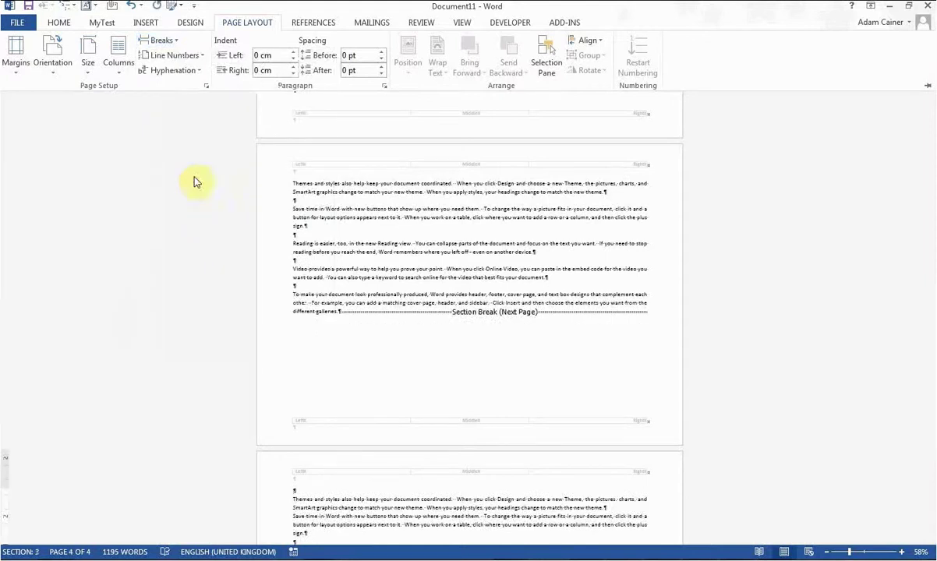
- Change the page orientation of section 3 to portrait
left_click(245, 24)
left_click(228, 29)
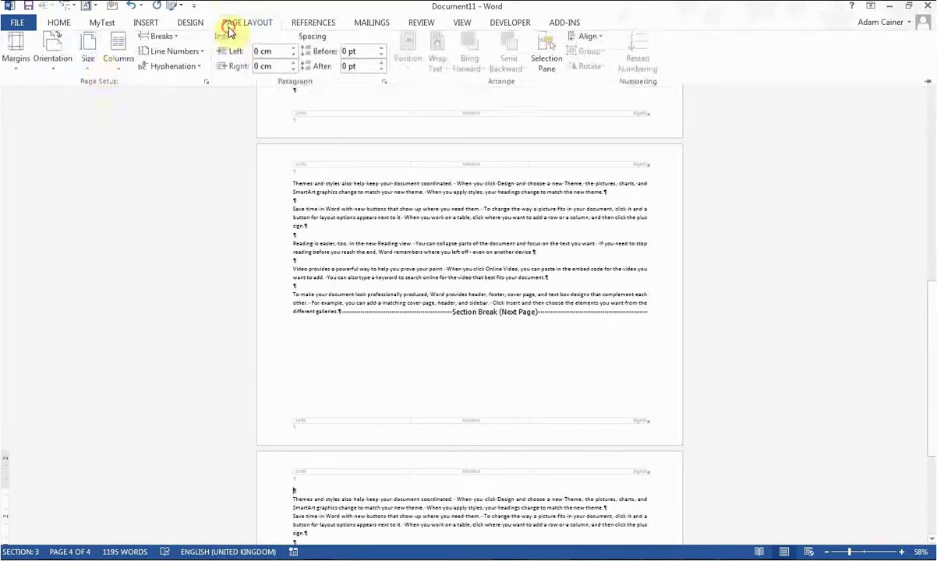
left_click(53, 63)
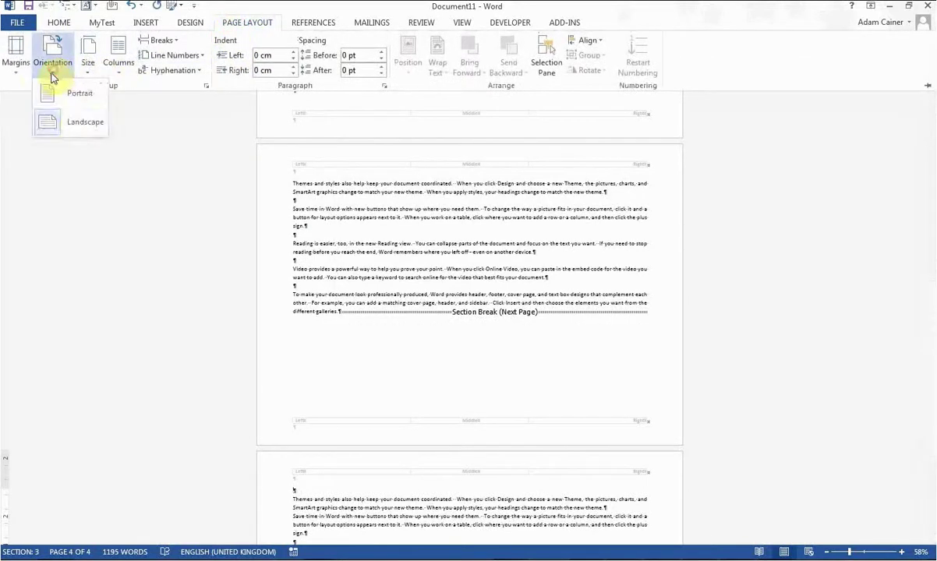
left_click(71, 121)
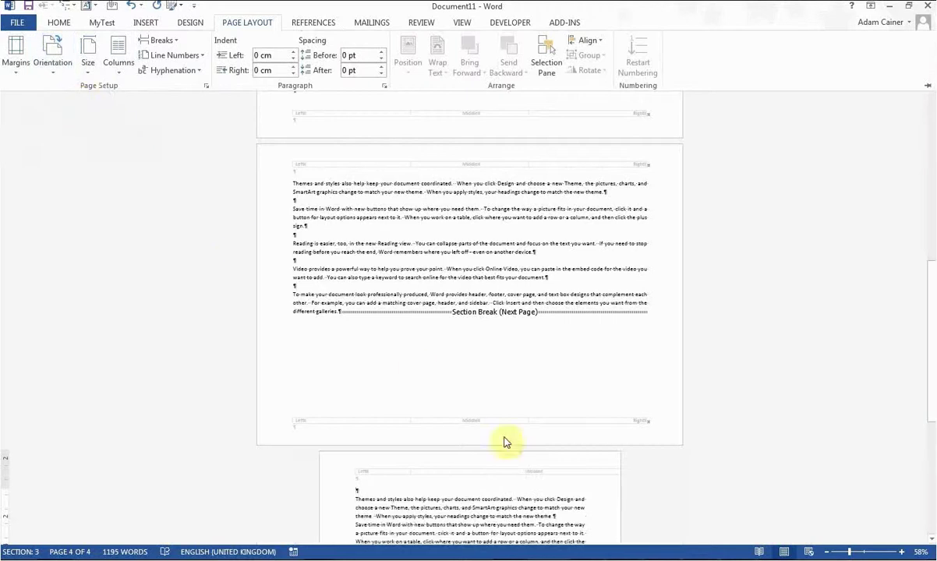
- Open the section 3 header on page 4 and unlink it from the previous section
left_click(482, 474)
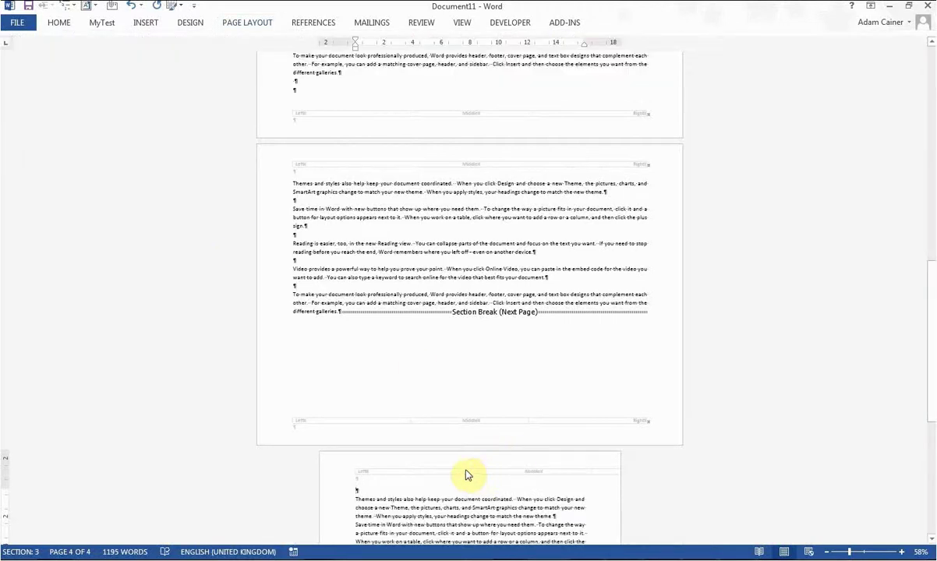
double_click(466, 474)
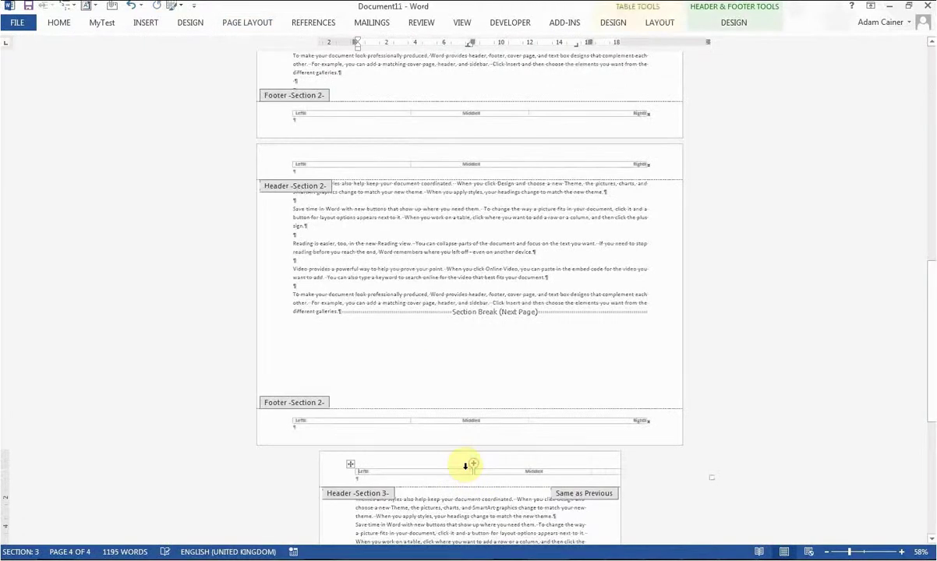
left_click(732, 24)
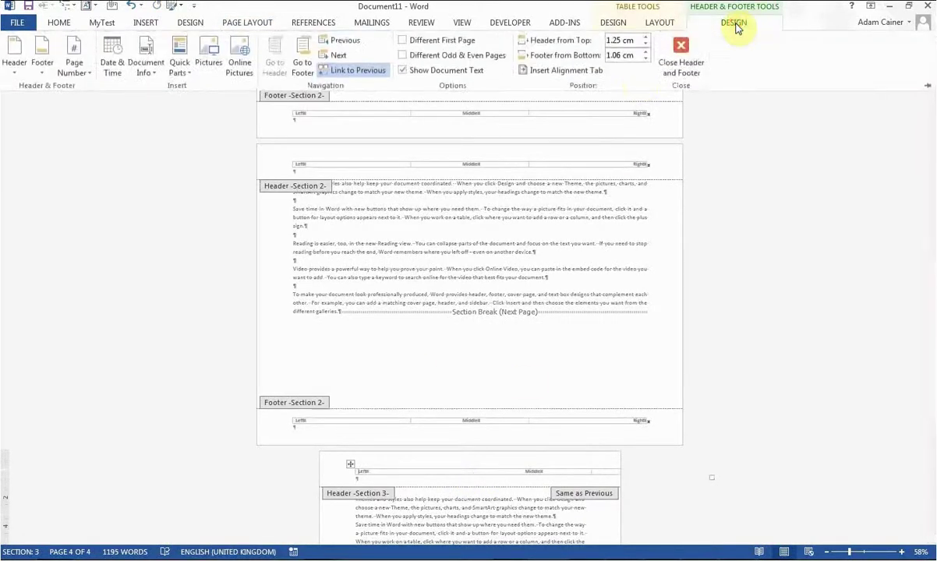
left_click(347, 71)
- Place the cursor in the section 3 footer on page 4 and unlink it from the previous section
left_click(457, 515)
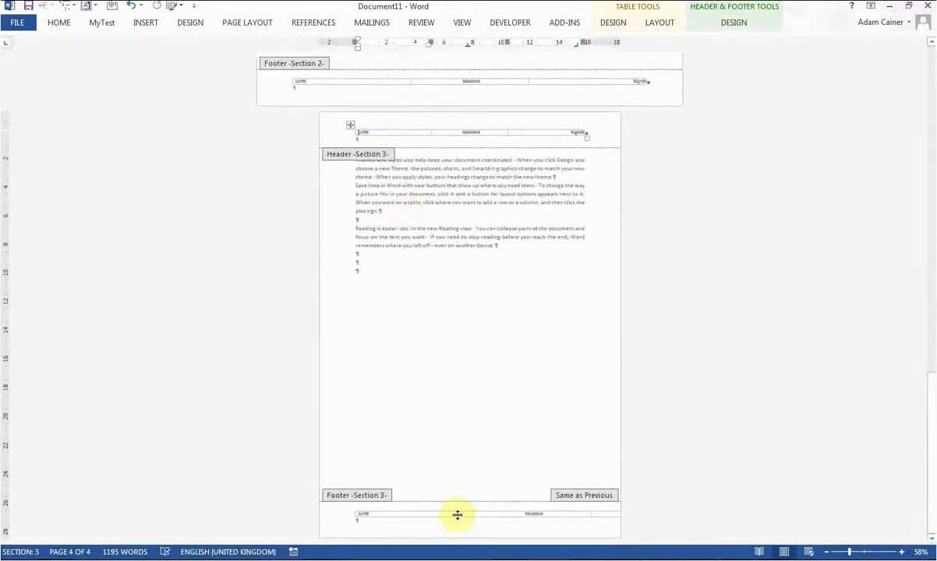
left_click(464, 516)
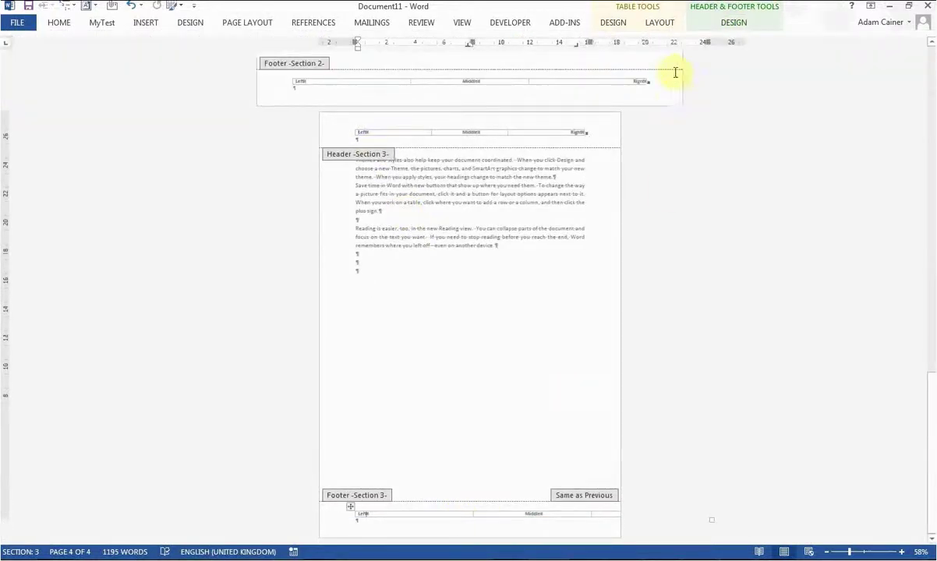
left_click(730, 26)
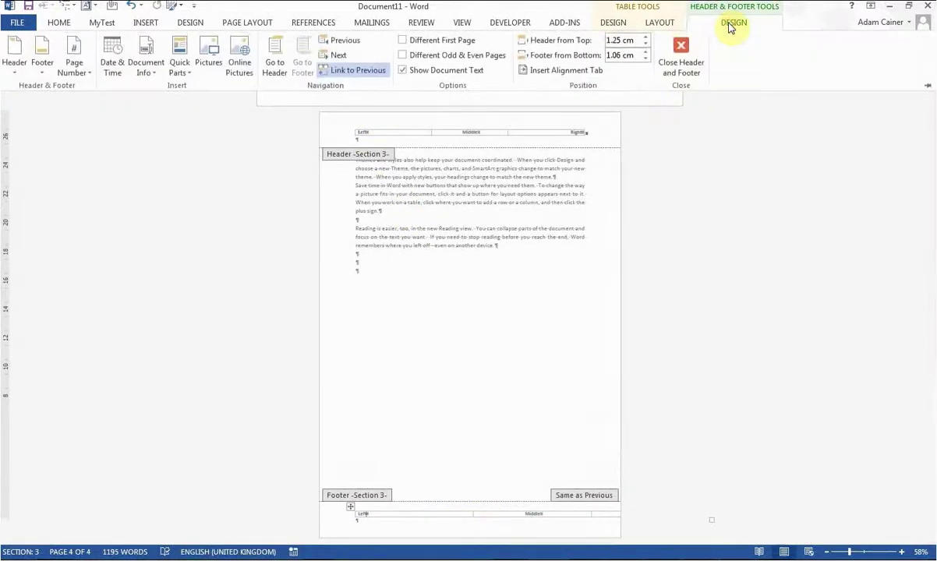
left_click(348, 76)
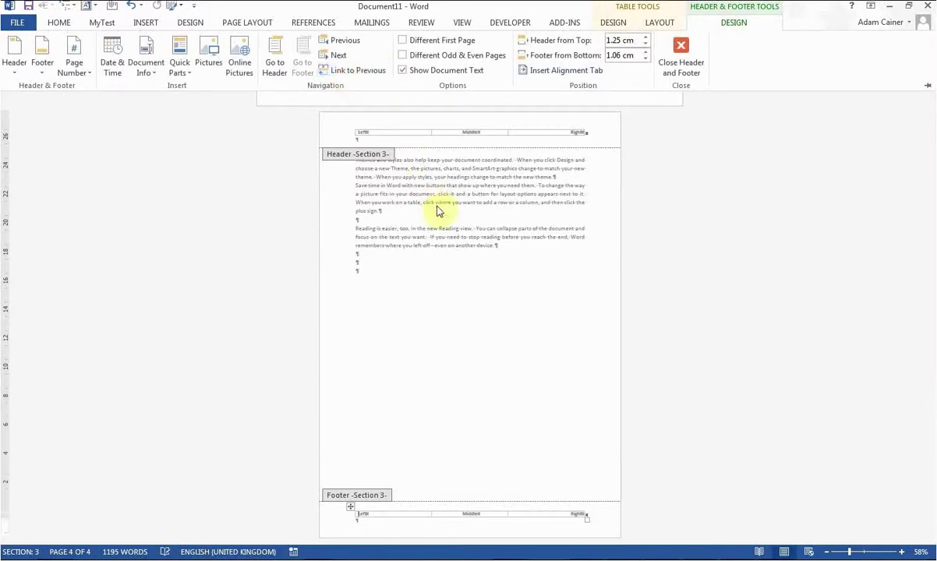
- Set the empty paragraph below the section 1 footer table to font size 1 and close the footer
left_click(446, 291)
scroll(448, 292, "up", 5)
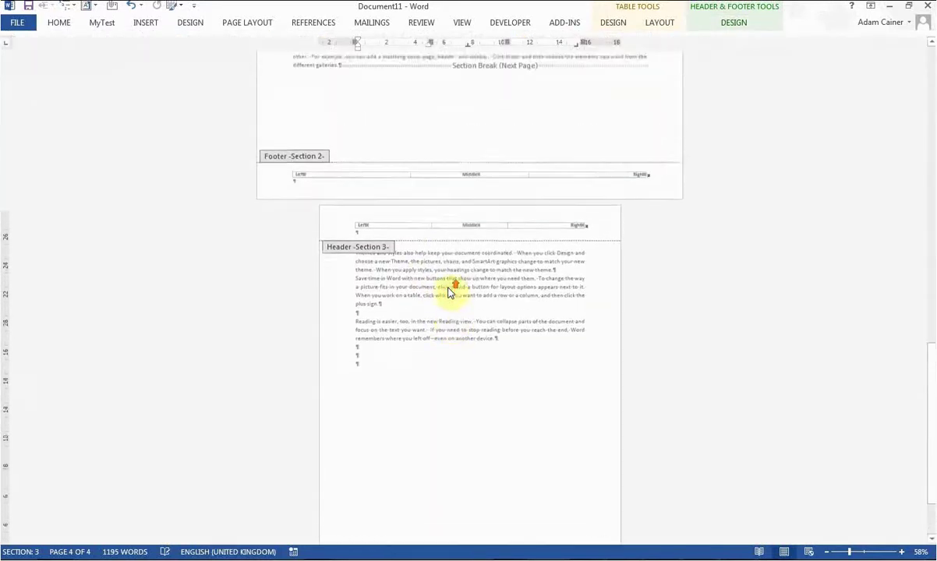
scroll(448, 291, "up", 8)
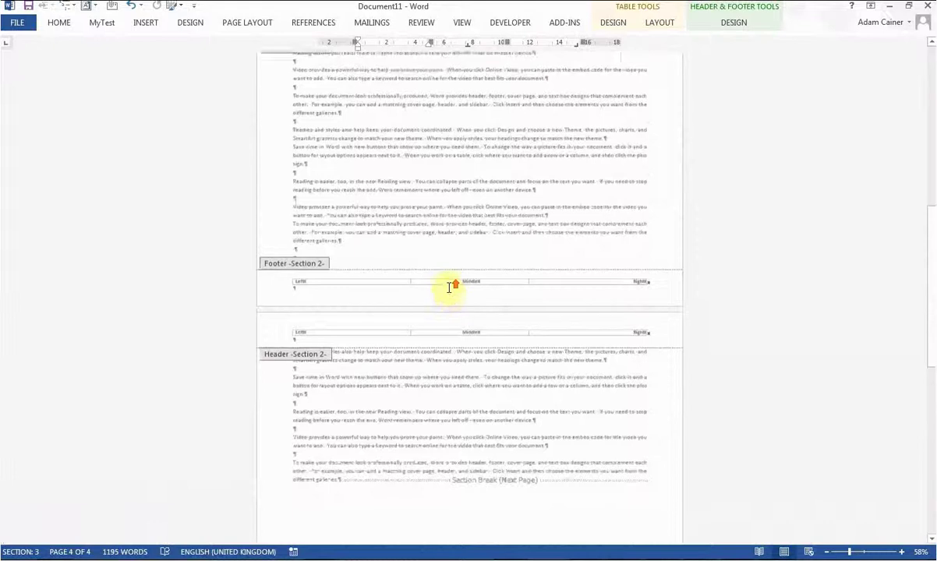
scroll(449, 290, "up", 3)
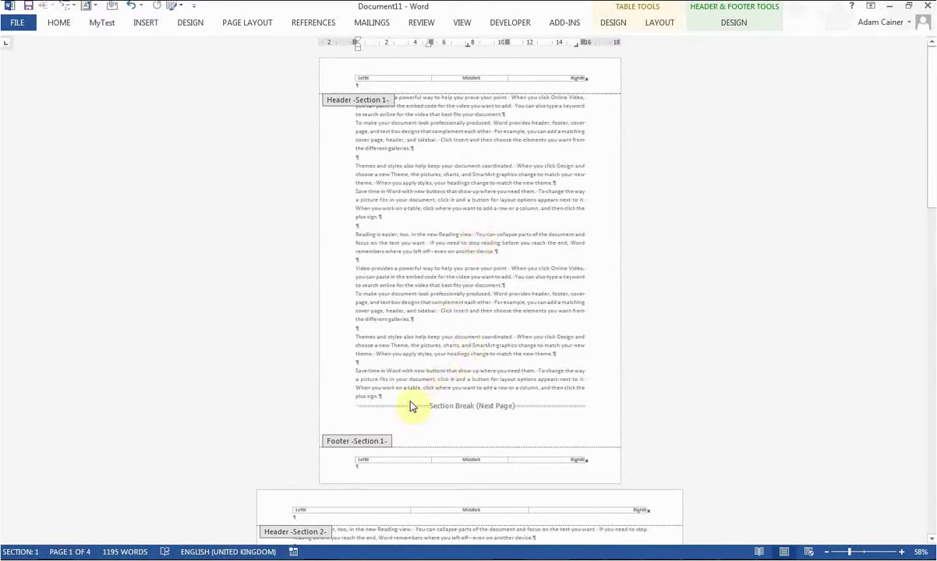
left_click(373, 471)
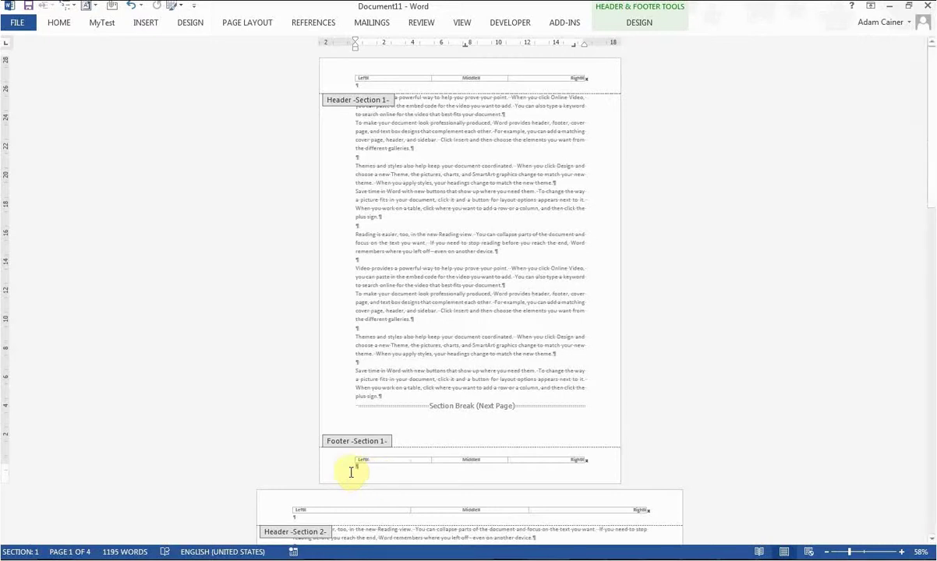
left_click(62, 26)
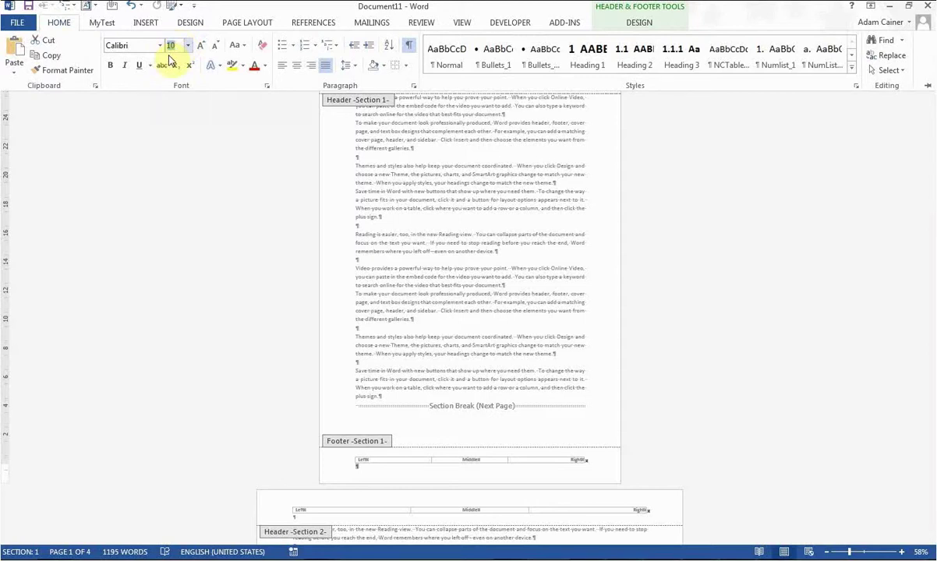
type("1")
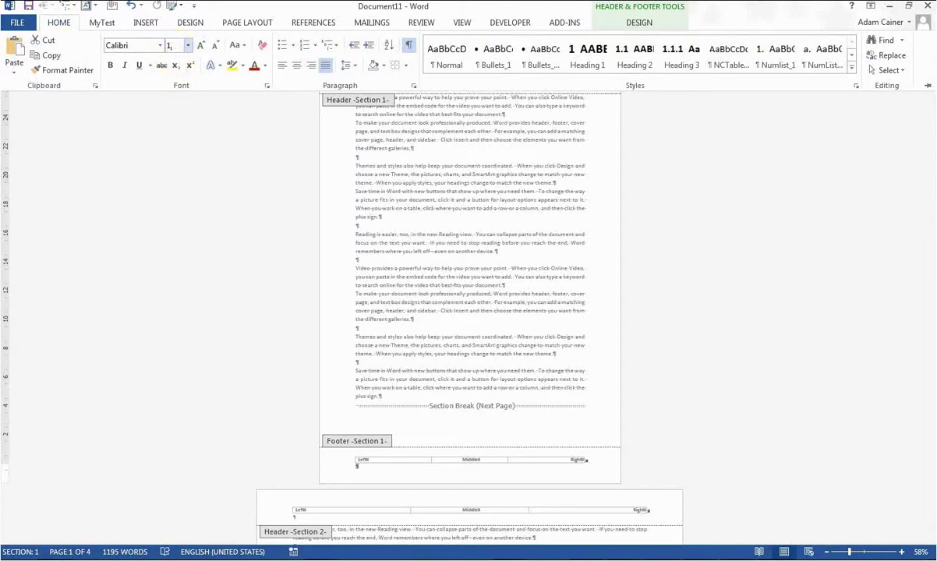
key("Return")
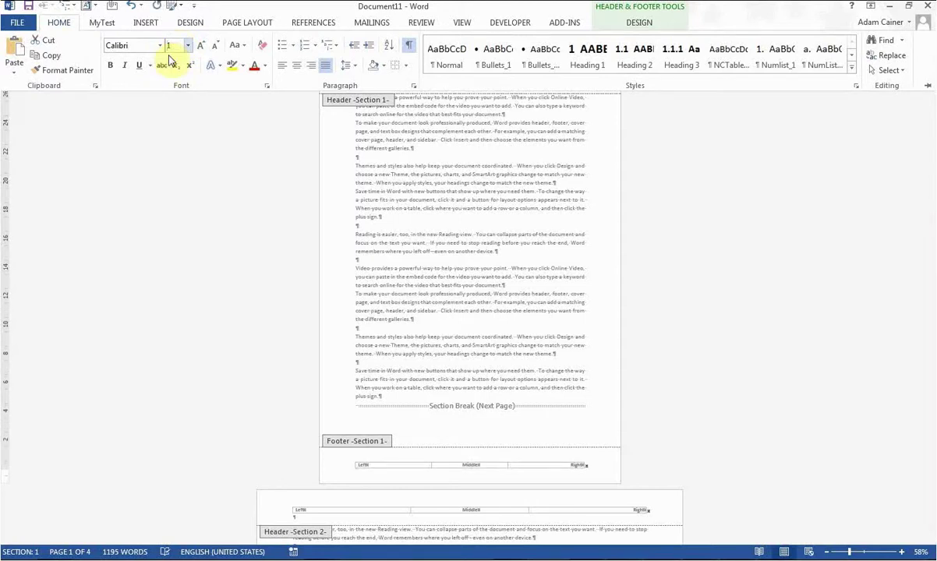
left_click(387, 456)
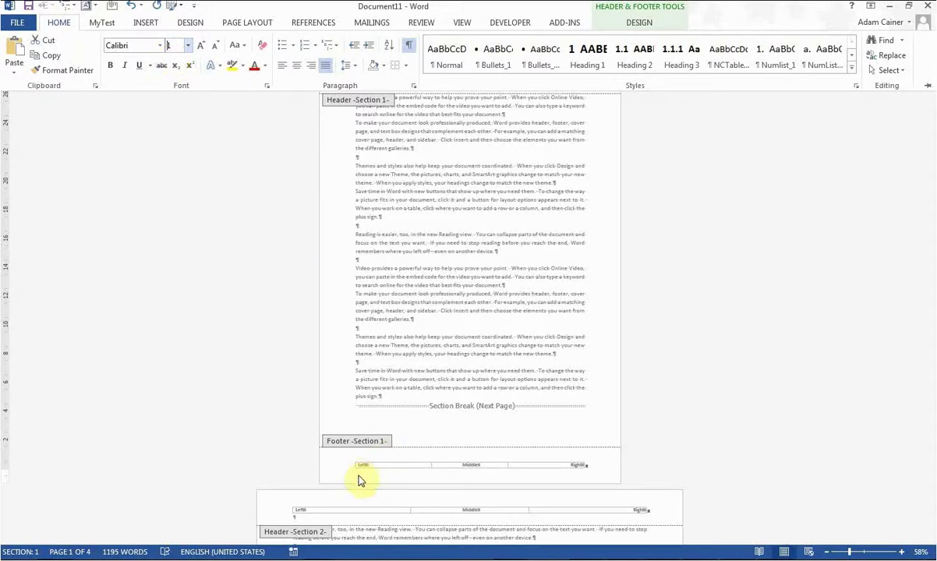
left_click(410, 473)
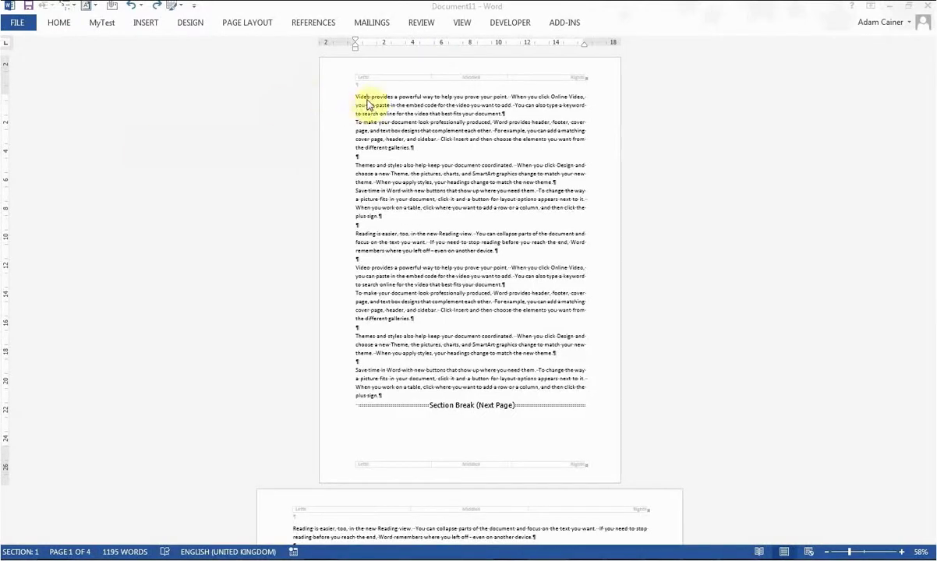
- Open the section 1 header on page 1, select its whole table and open the table's properties
left_click(463, 22)
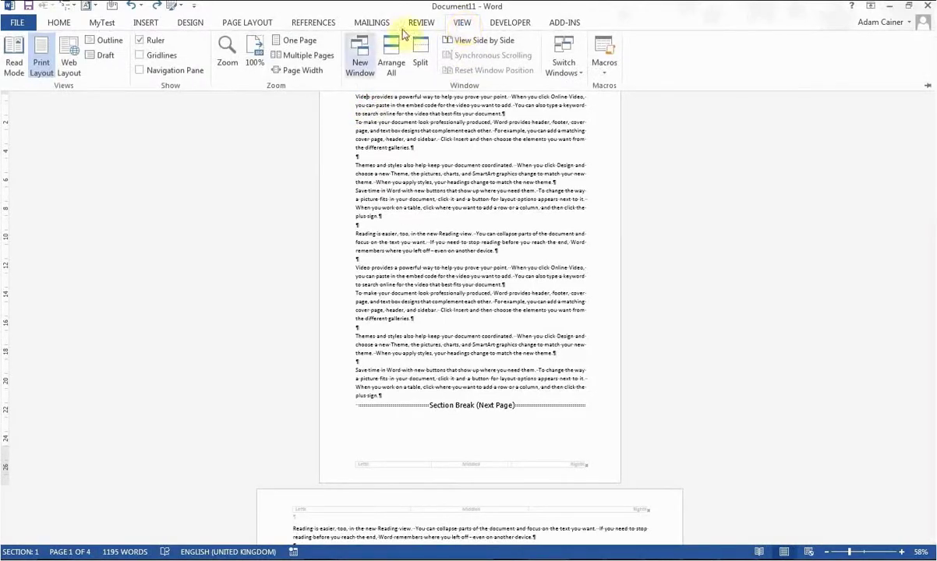
left_click(226, 53)
left_click(366, 212)
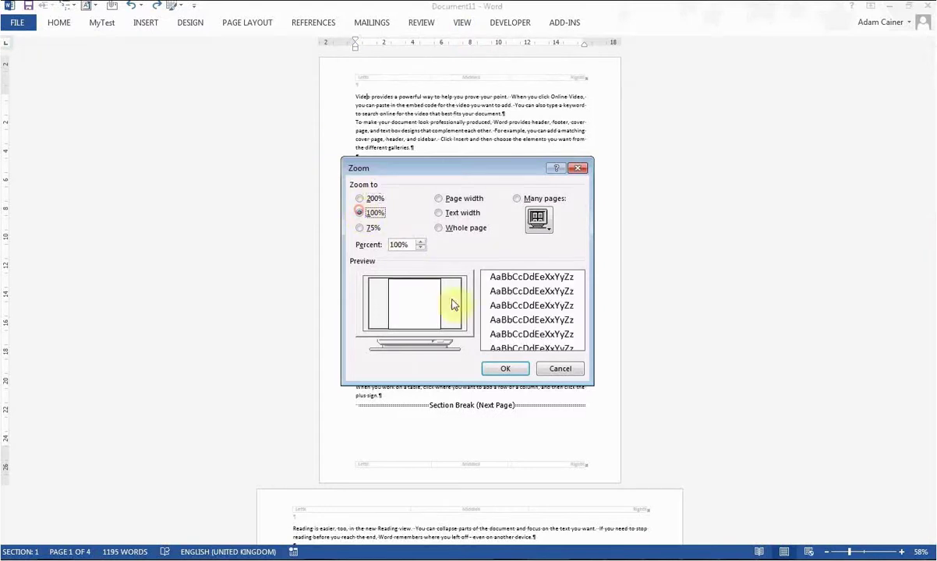
left_click(504, 369)
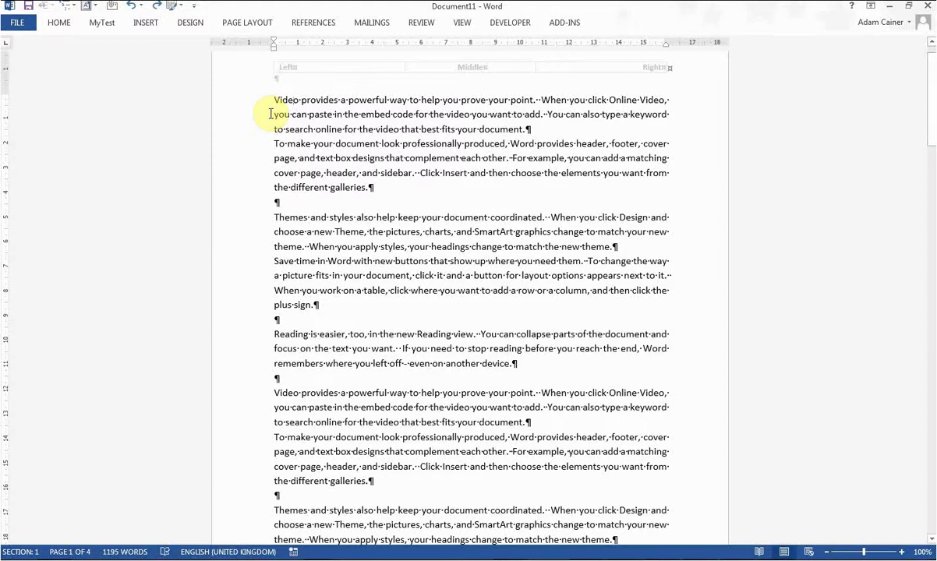
left_click(280, 71)
double_click(281, 71)
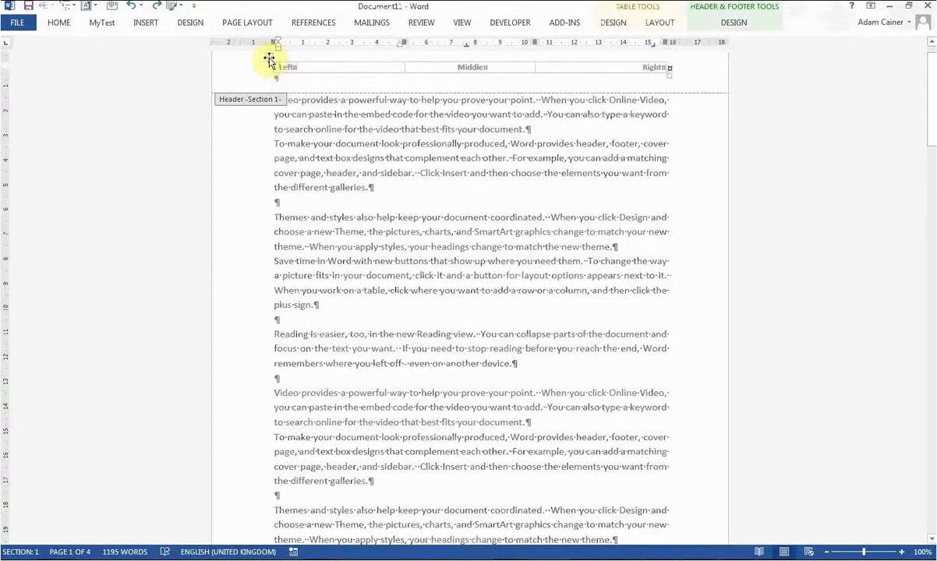
left_click(269, 60)
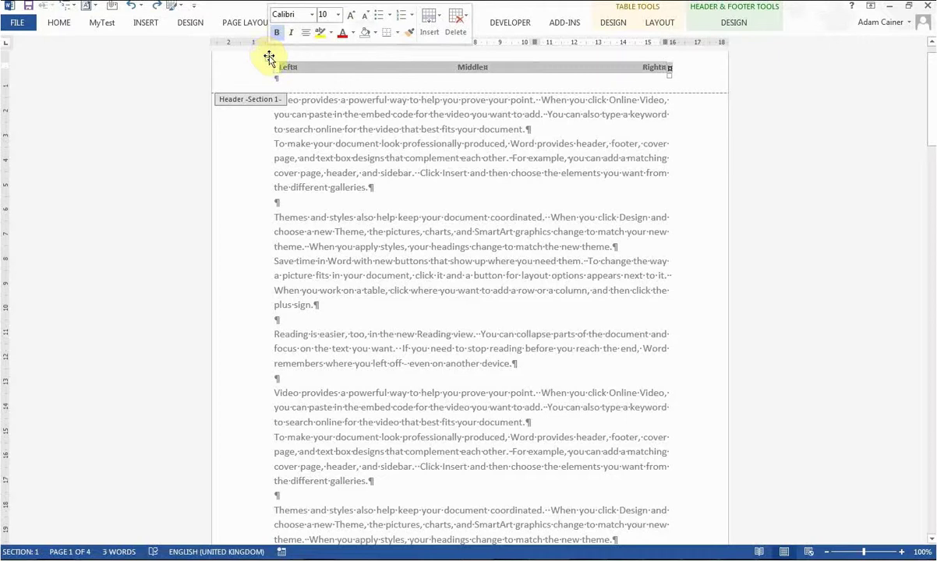
right_click(269, 57)
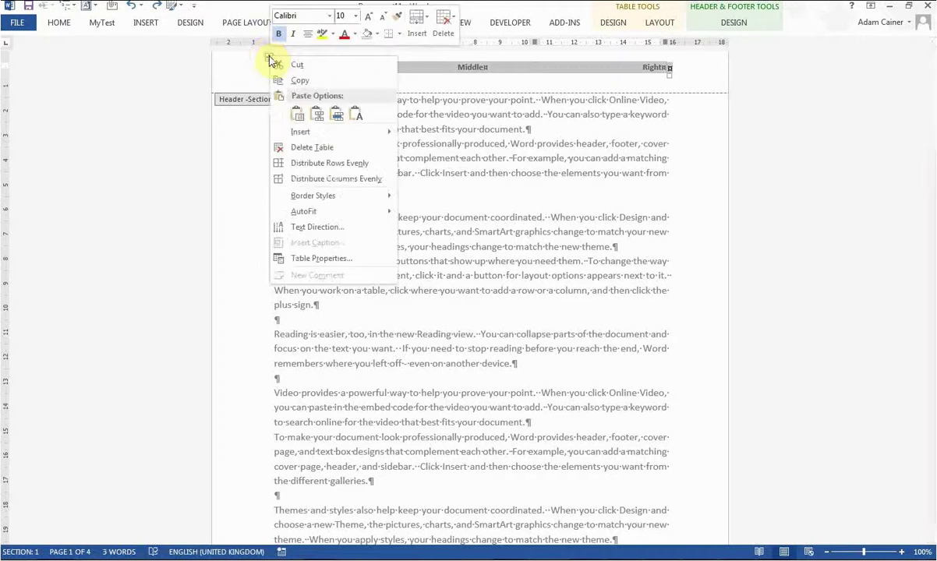
left_click(343, 258)
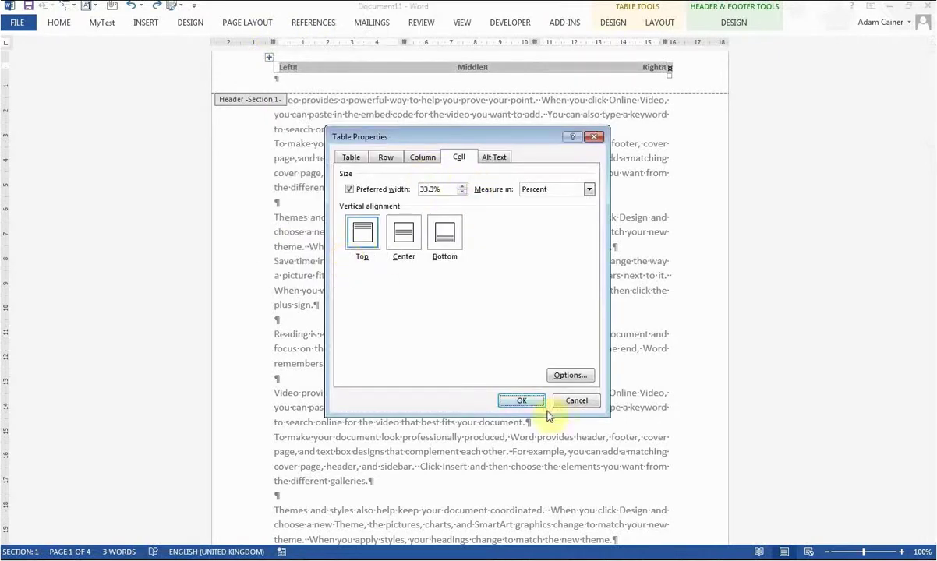
- Stop the header table's cells from using the whole-table margins and set their left and right margins to 0 cm
left_click(555, 375)
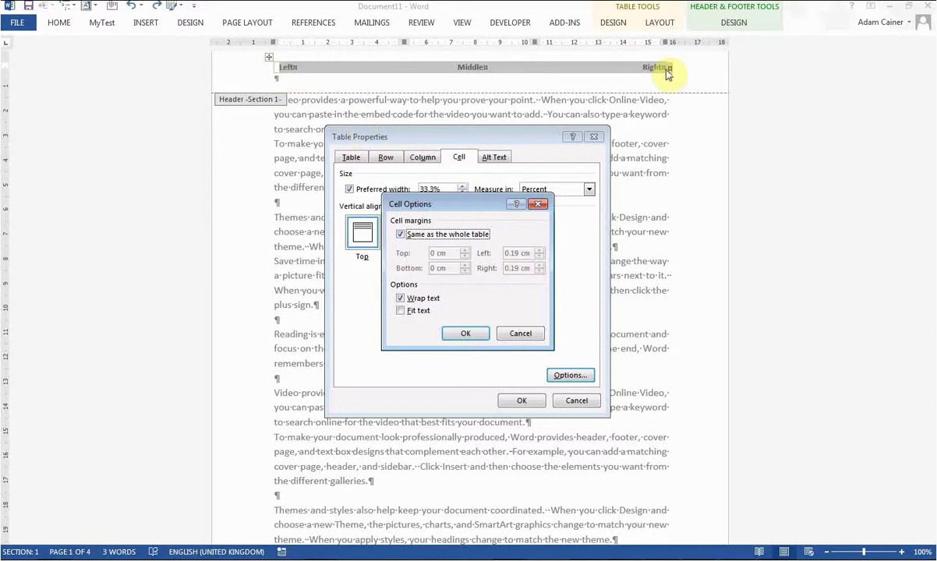
left_click(400, 234)
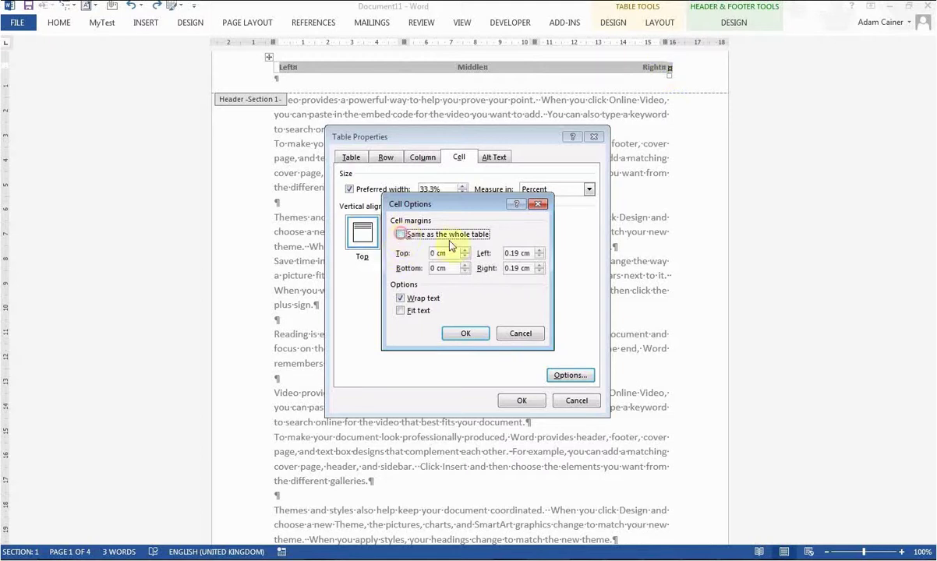
double_click(516, 252)
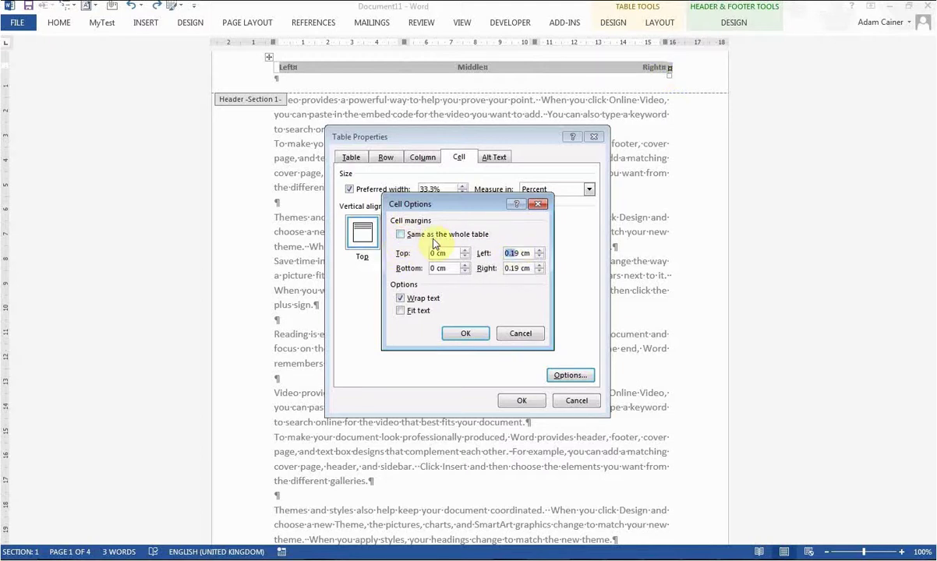
type("0")
key("Tab")
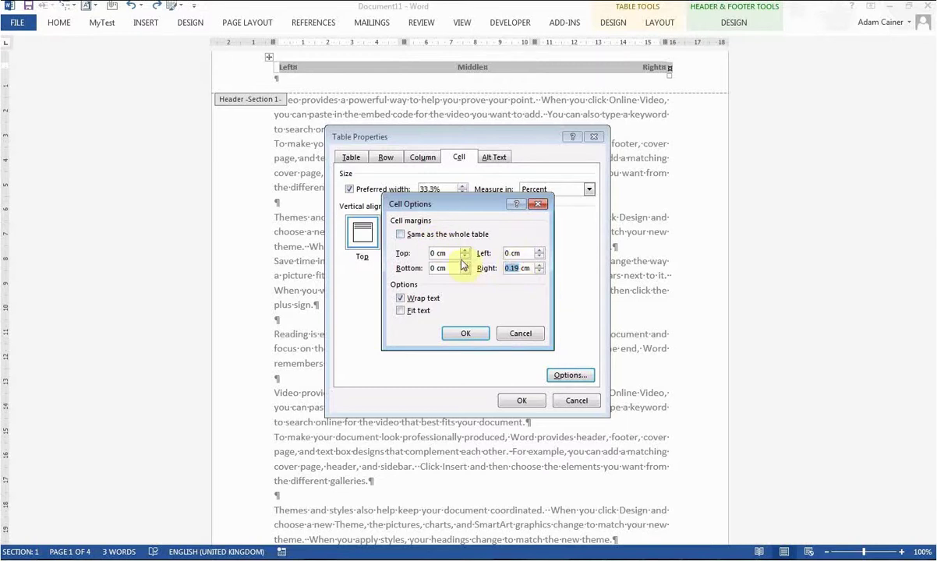
type("0")
left_click(471, 334)
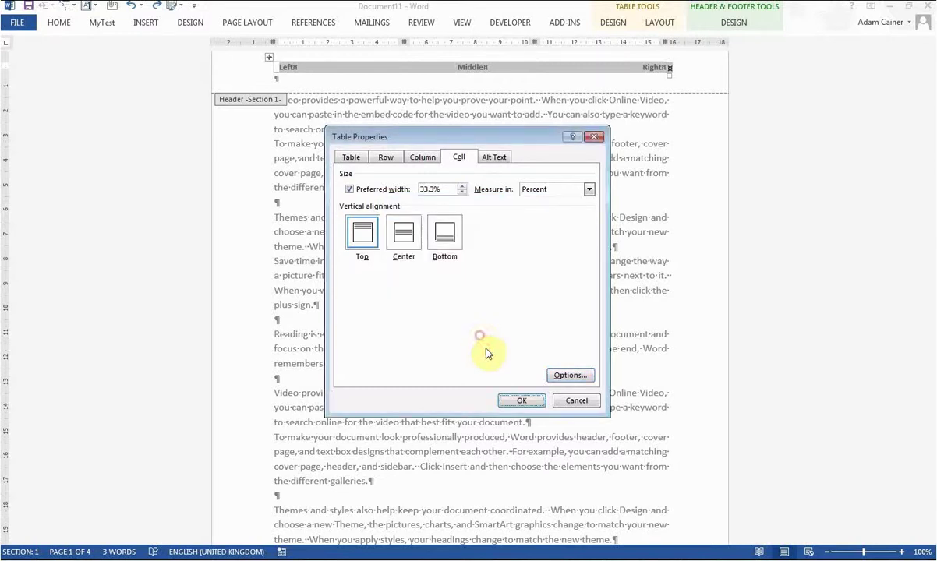
left_click(526, 401)
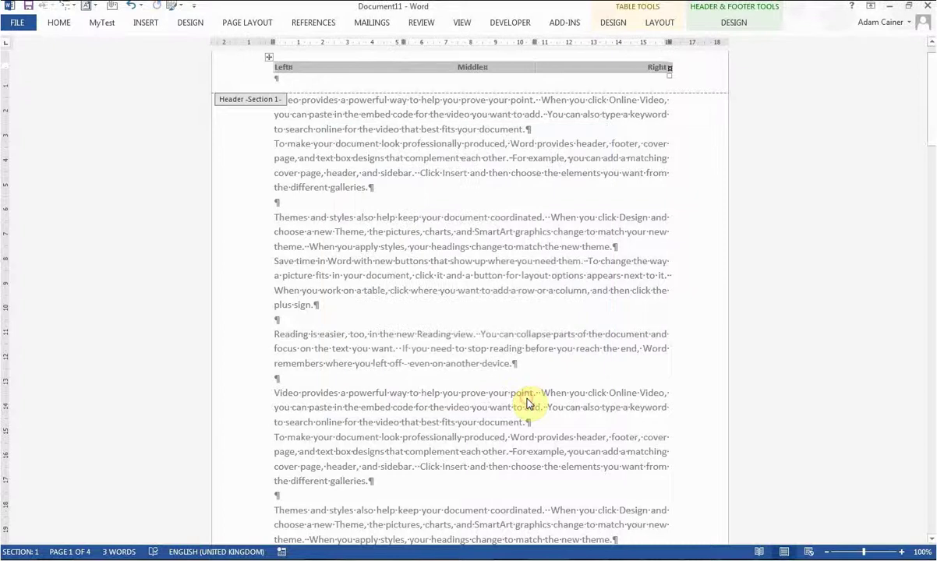